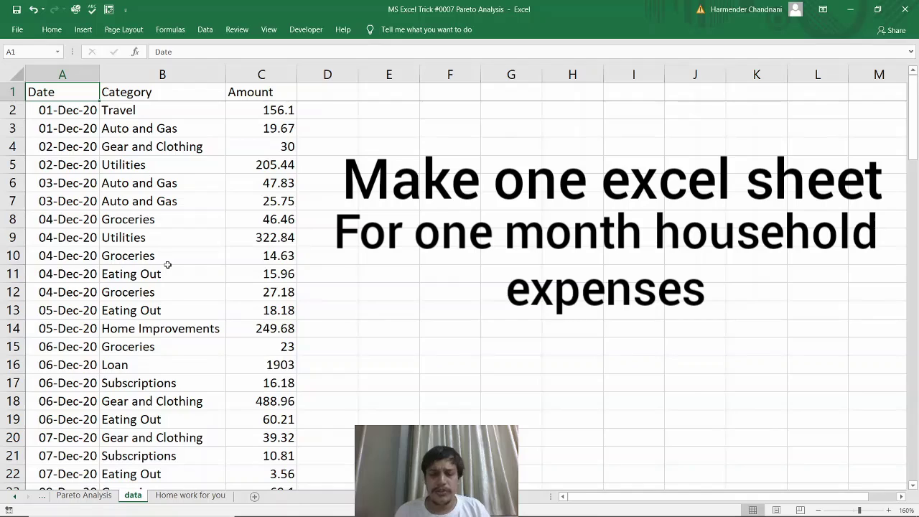
Rename the Amount header in C1 as Amount_Dummy.
key("Right")
key("Right")
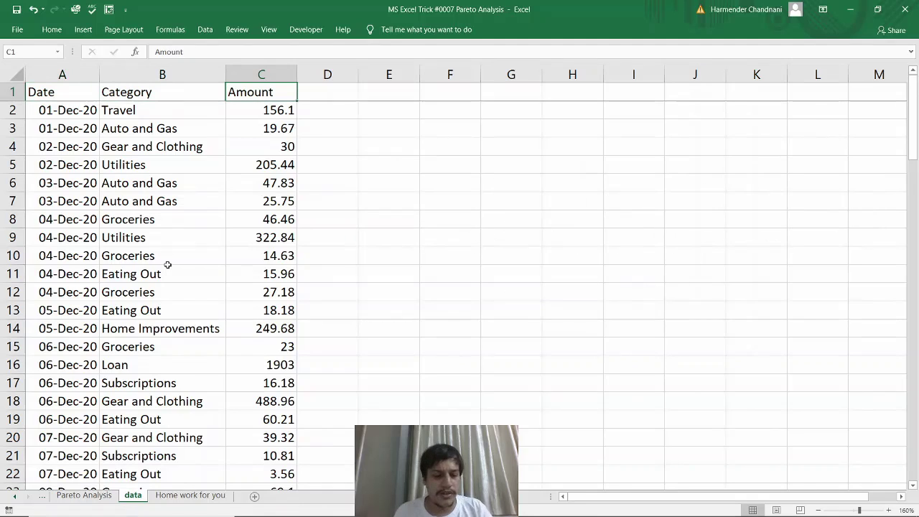
key("F2")
type("_Dummy")
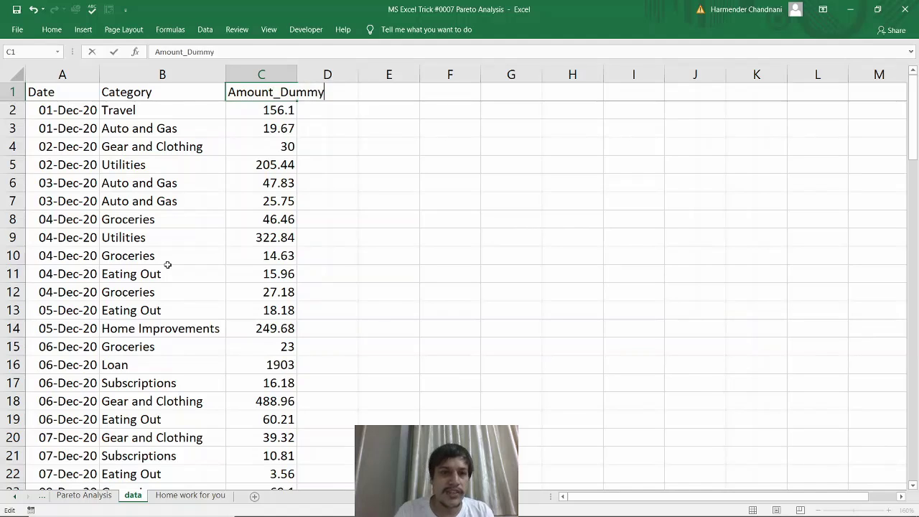
key("Return")
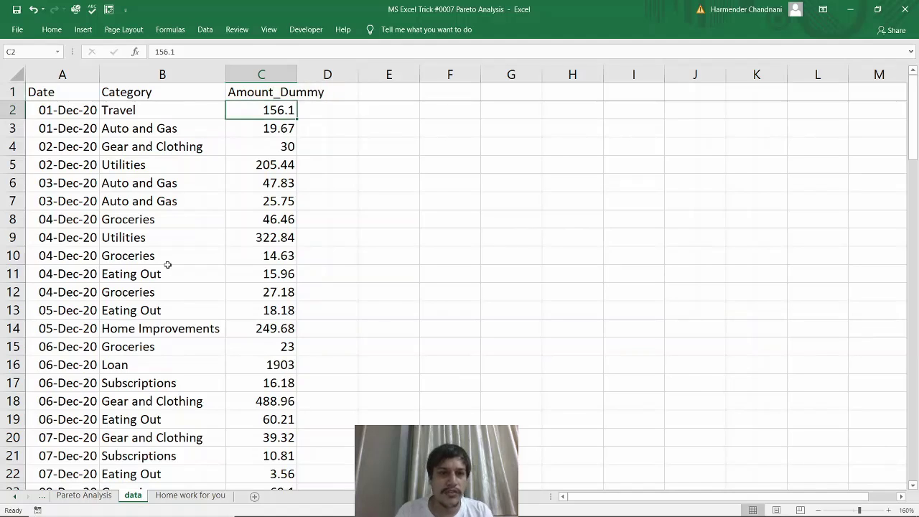
Copy the header from C1 into D1 and change the copy to Amount_Video.
key("Up")
key("ctrl+c")
key("Right")
key("ctrl+v")
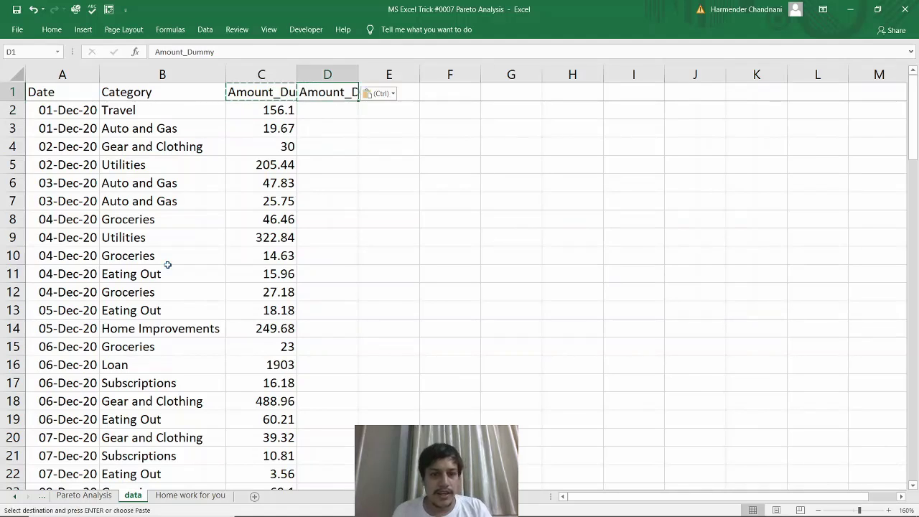
key("F2")
key("shift+Home")
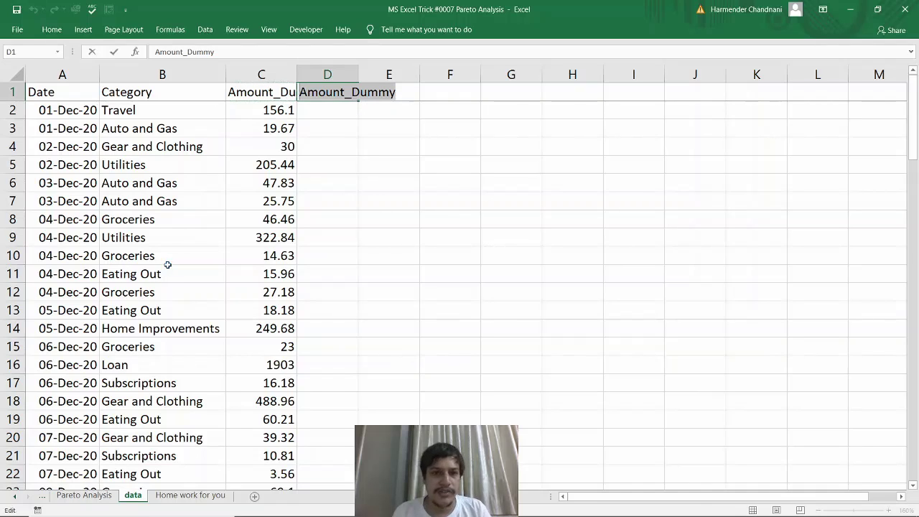
key("shift+Right")
key("shift+Right")
key("shift+Right")
key("shift+Right")
key("shift+Right")
key("shift+Right")
key("shift+Right")
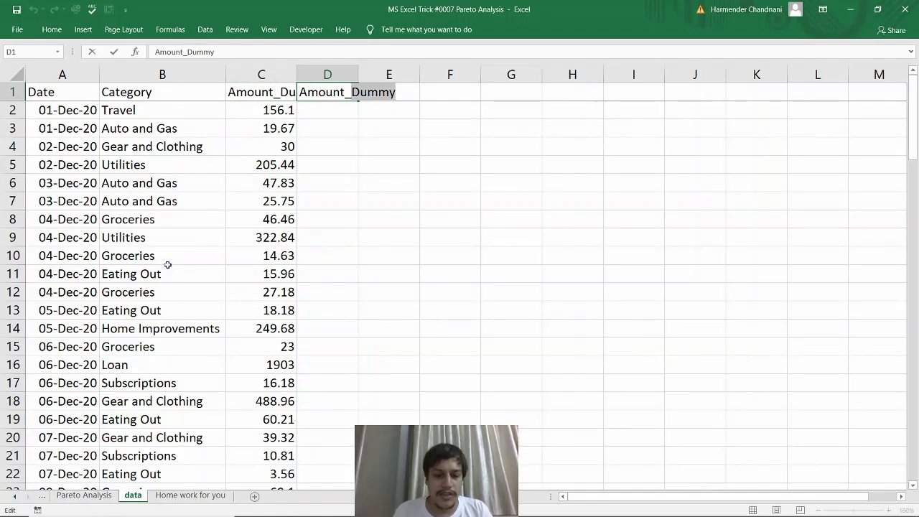
type("Vd")
key("BackSpace")
type("ideo")
key("Return")
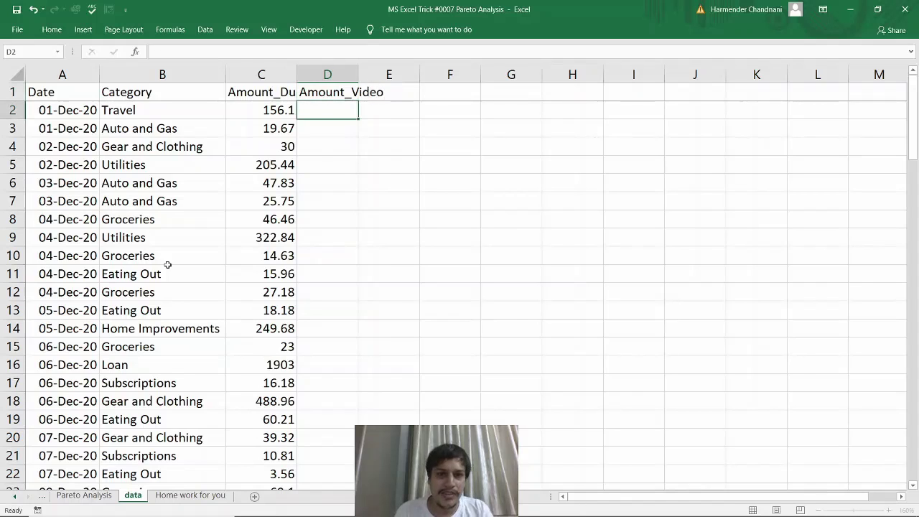
Enter the formula =RANDBETWEEN(100,1000) in D2 for the first Amount_Video entry.
type("=ran")
key("Down")
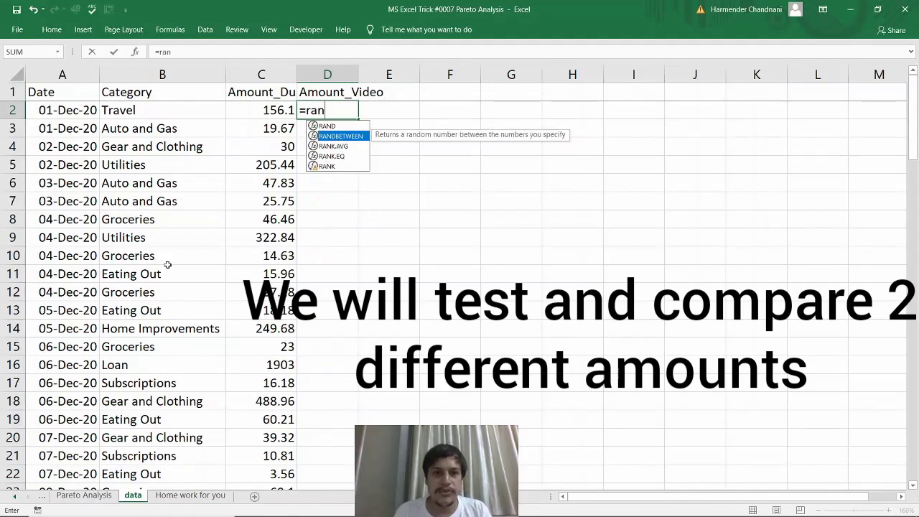
key("Tab")
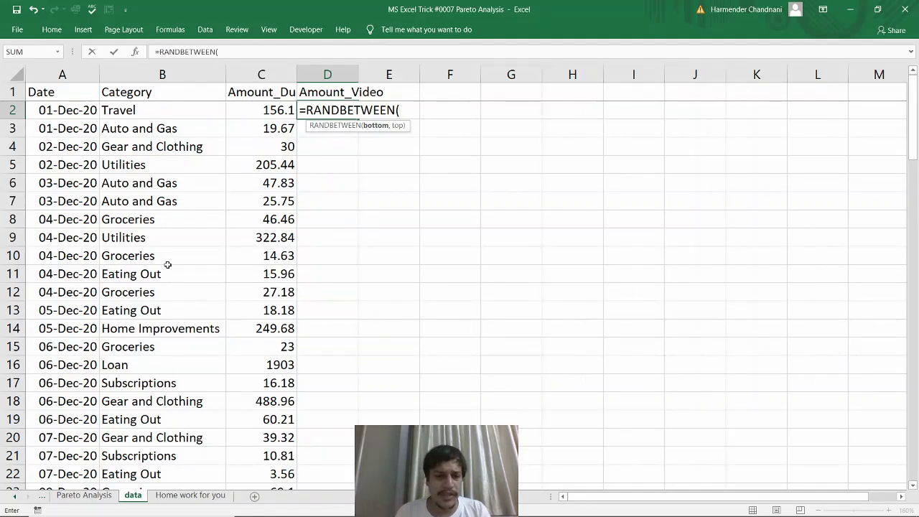
type("100")
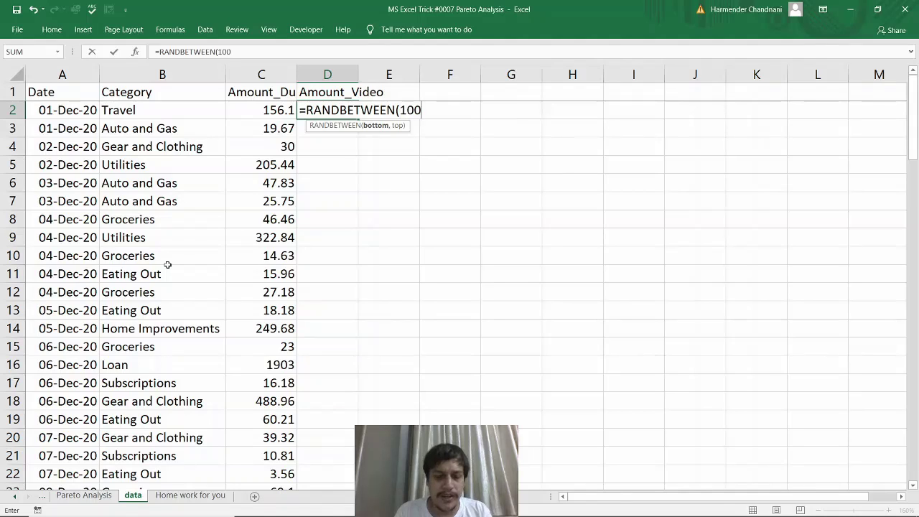
type(",1000")
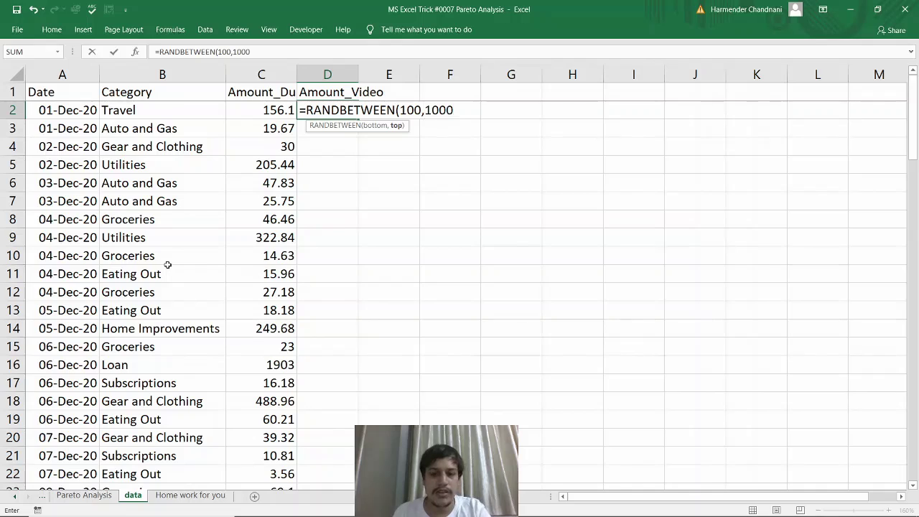
type(")")
key("Return")
Fill the random-number formula from D2 down to the last data row of the Amount_Video column.
key("Up")
key("Left")
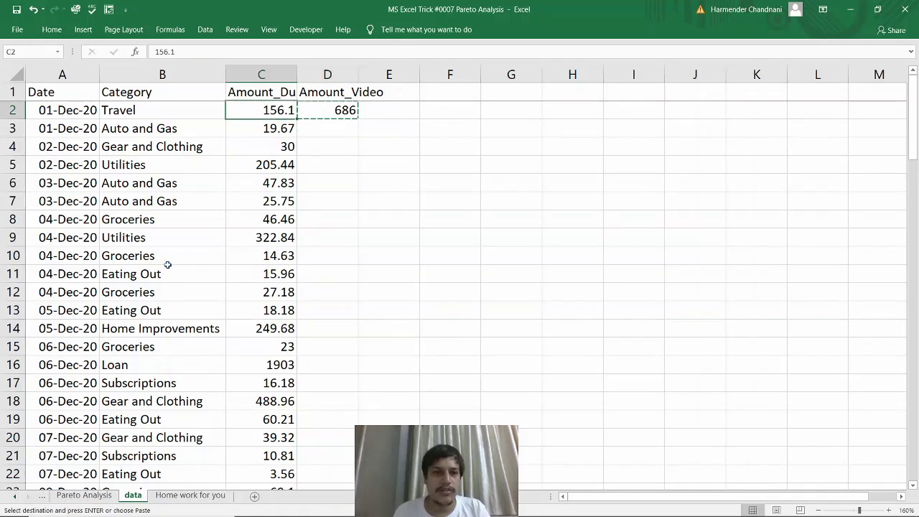
key("ctrl+Down")
key("Right")
key("ctrl+shift+Up")
key("ctrl+d")
Replace the Amount_Video column's formulas with static values by copying the column and pasting it over itself as Values.
key("ctrl+Up")
key("ctrl+shift+Down")
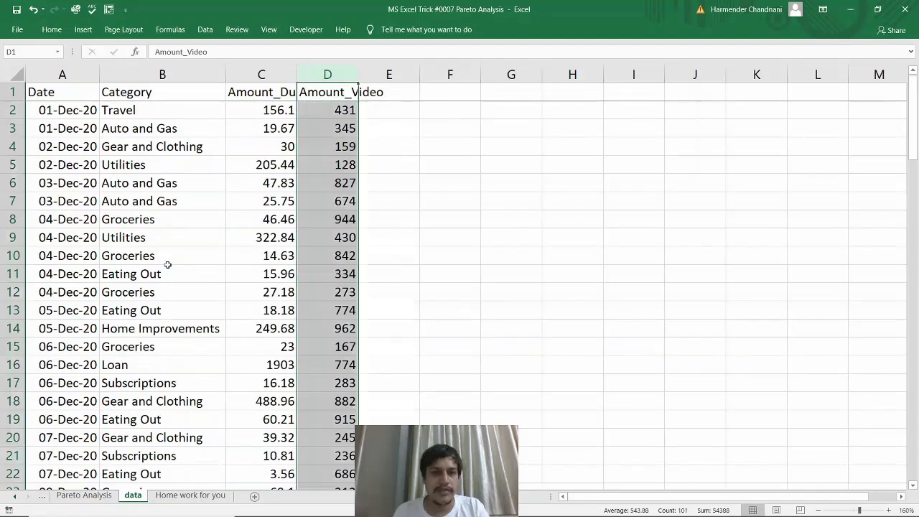
key("ctrl+c")
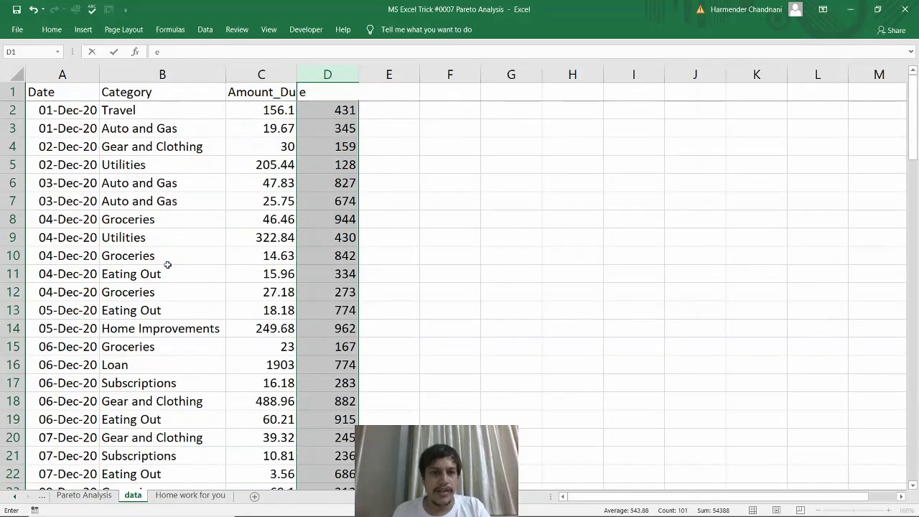
key("ctrl+alt+v")
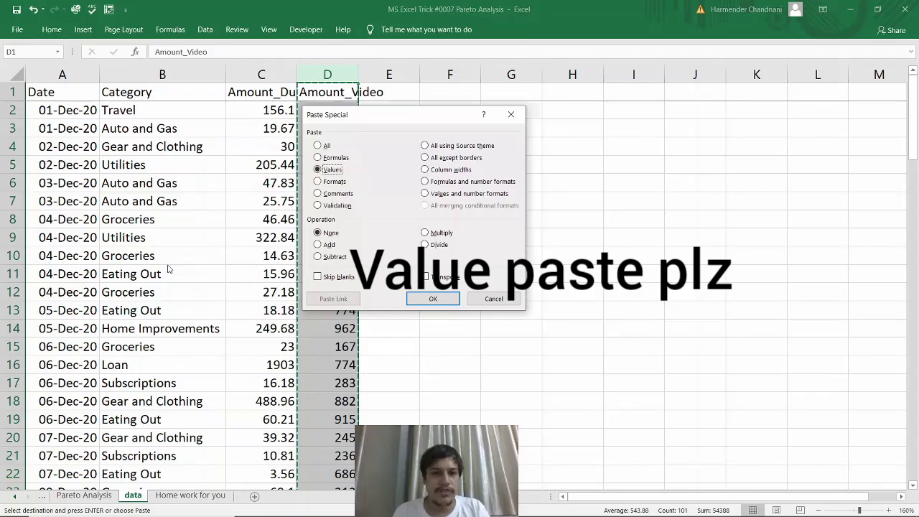
key("v")
key("Return")
key("Down")
key("Down")
key("Up")
key("ctrl+shift+Down")
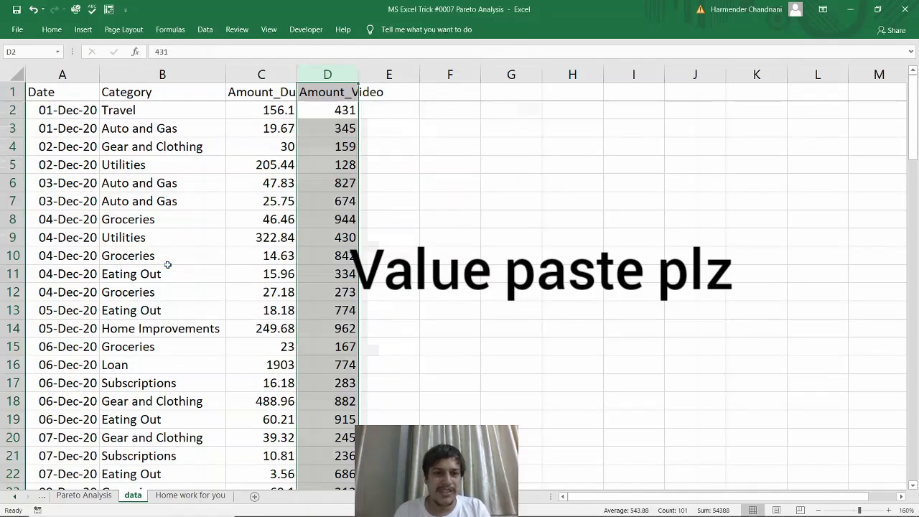
key("Up")
key("Left")
key("Down")
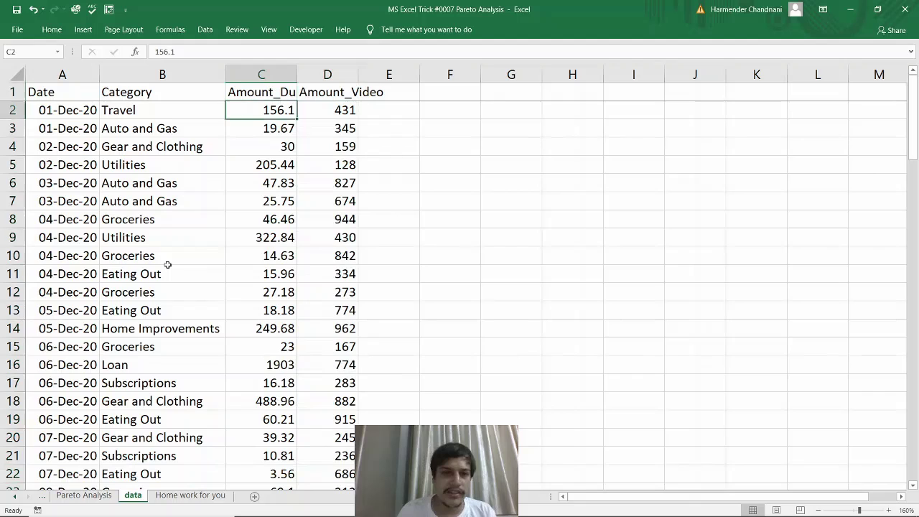
Autofit the widths of the Amount_Dummy and Amount_Video columns to their contents.
key("Up")
key("ctrl+shift+Down")
key("shift+Right")
key("alt+o")
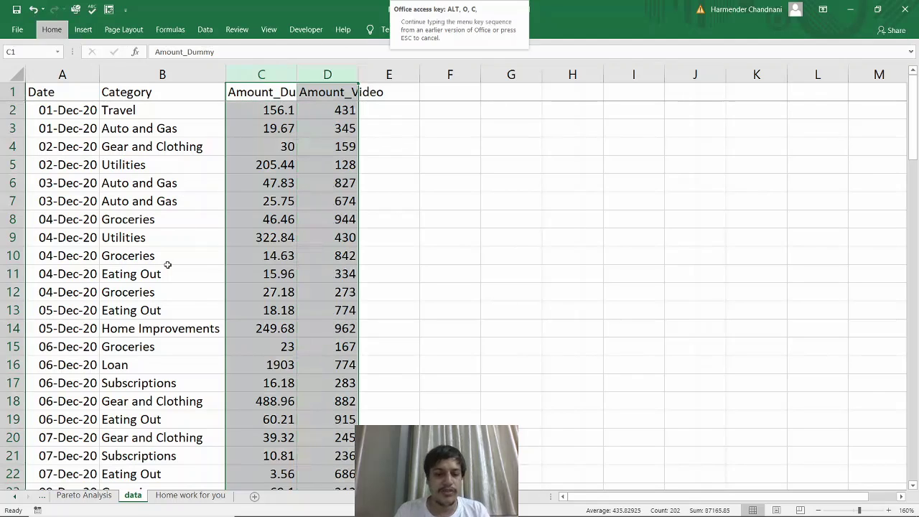
key("c")
key("a")
key("Up")
key("ctrl+Home")
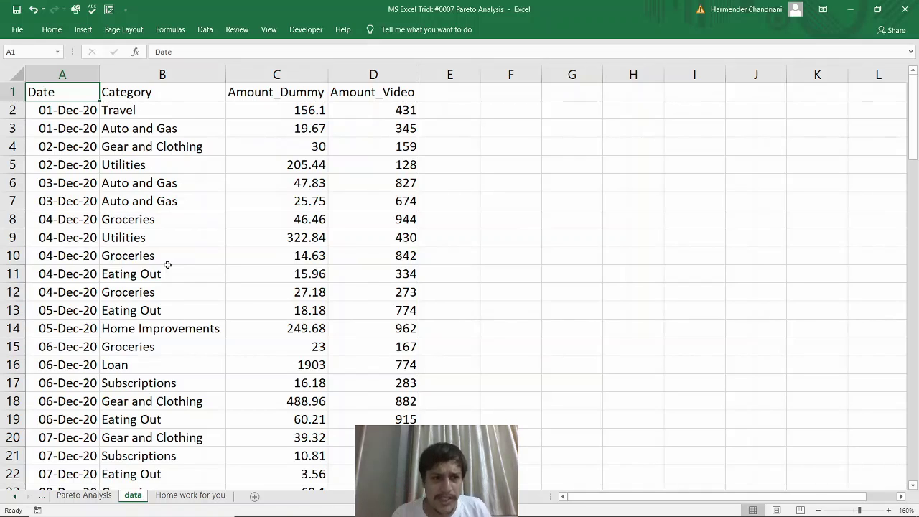
Examine the expense data's date range, its categories and the two amounts recorded for each entry.
key("Down")
key("ctrl+Down")
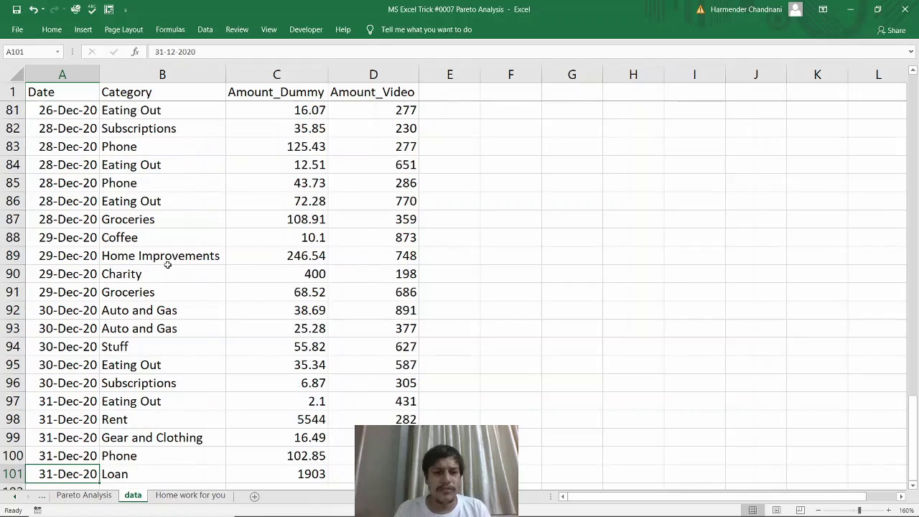
key("ctrl+Home")
key("Up")
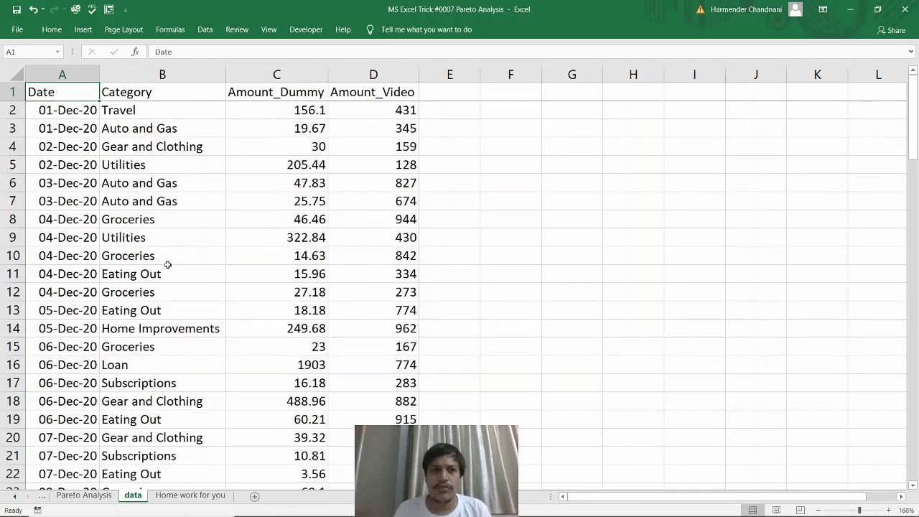
key("Down")
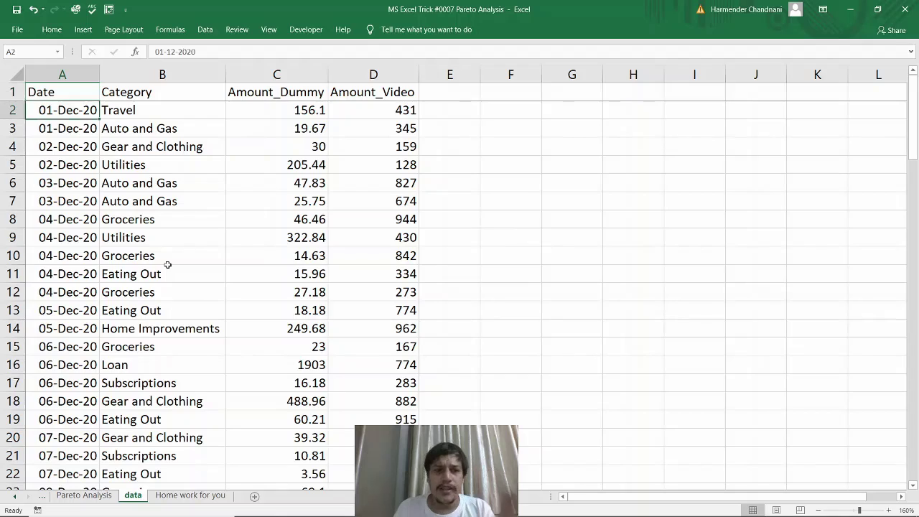
key("Right")
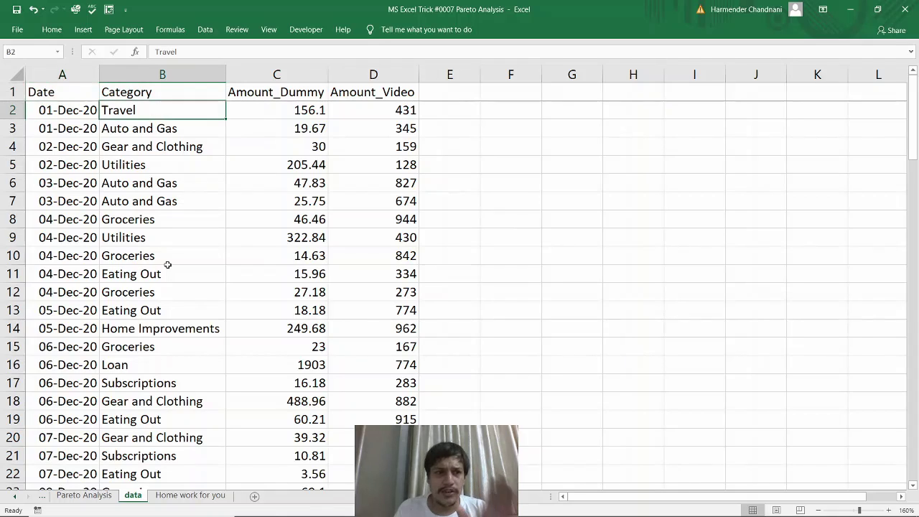
key("shift+space")
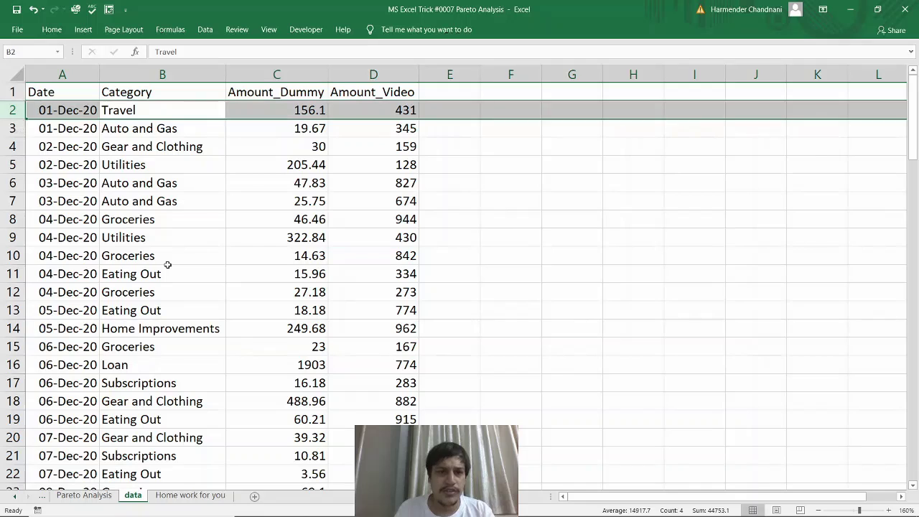
key("Right")
key("Right")
key("Left")
key("Right")
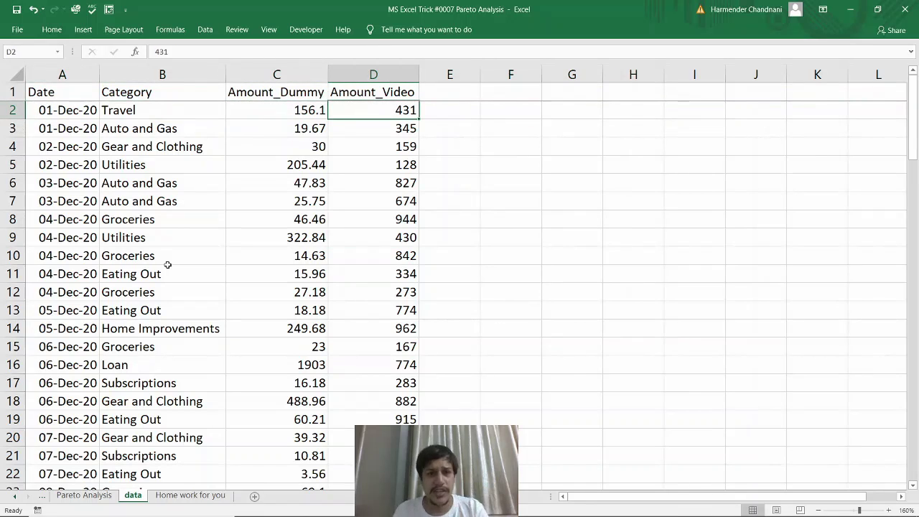
key("Left")
key("Left")
key("Down")
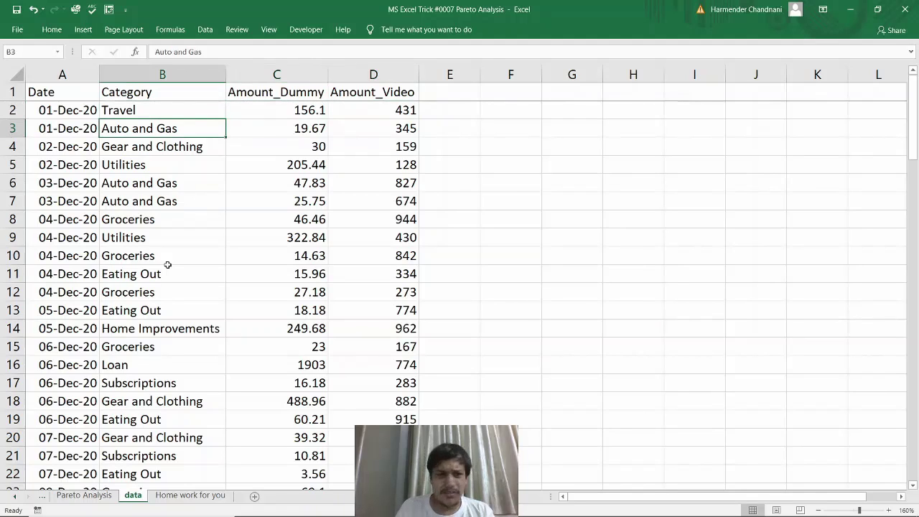
Add filters to the header row and review the list of expense categories in the Category filter.
key("Up")
key("Up")
key("ctrl+shift+l")
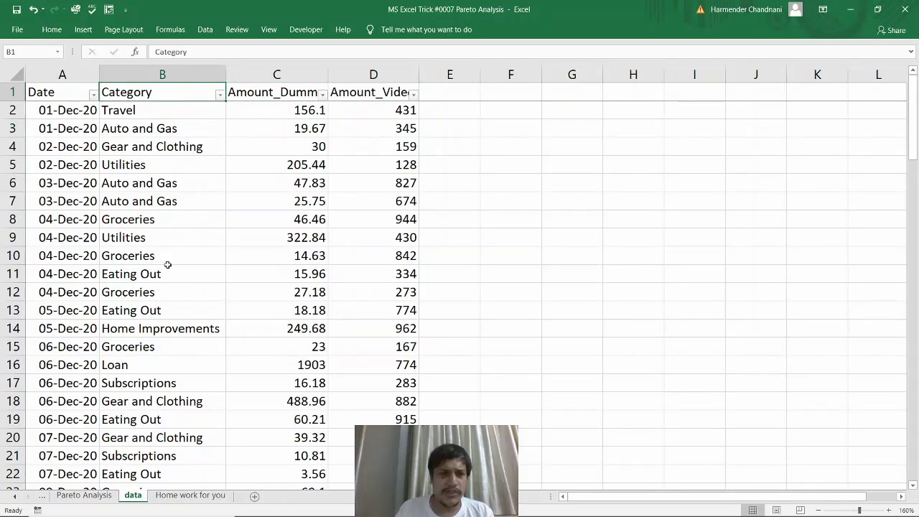
key("alt+Down")
key("Down")
key("Down")
key("Down")
key("Down")
key("Down")
key("Down")
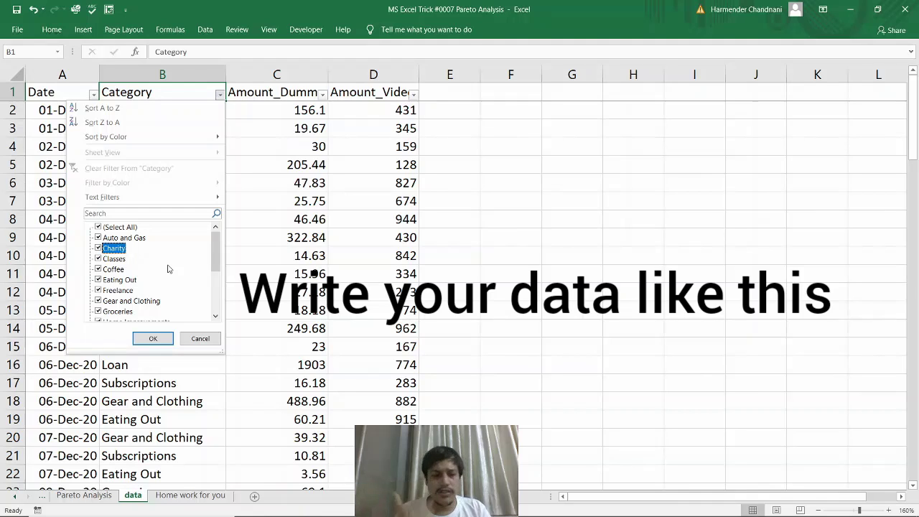
key("Escape")
Create a PivotTable from the whole data range A1:D101 on a new worksheet and show its field list.
key("Left")
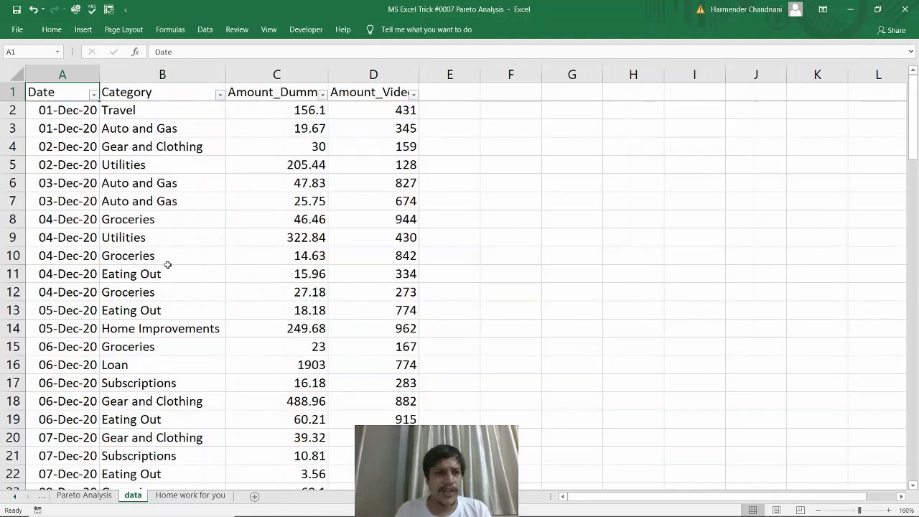
key("ctrl+shift+Right")
key("ctrl+shift+Down")
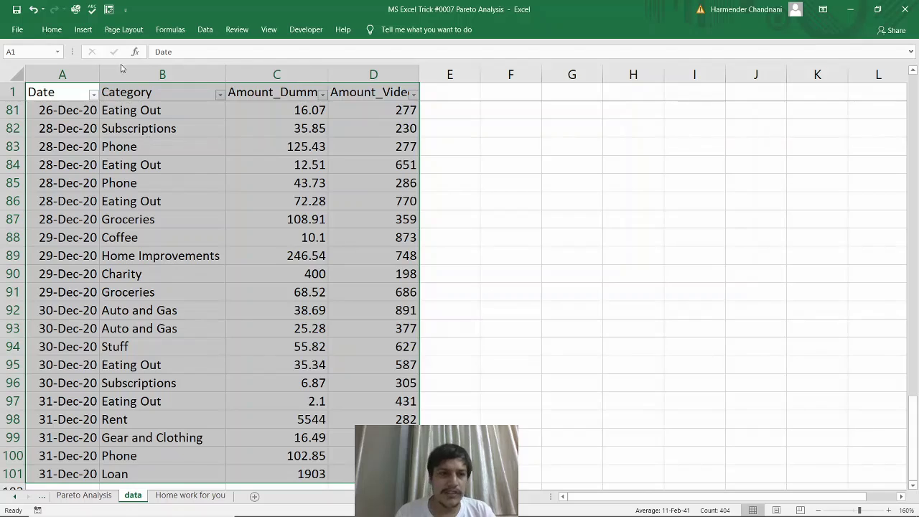
left_click(92, 31)
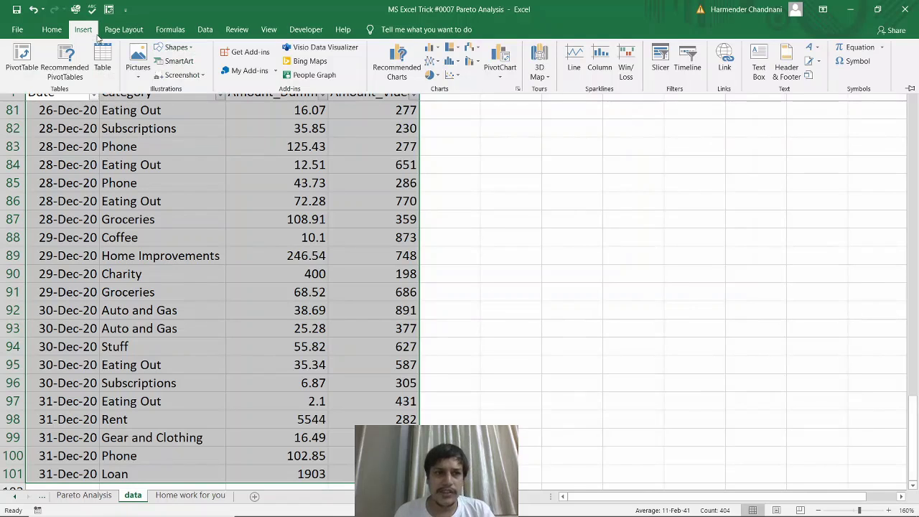
left_click(36, 61)
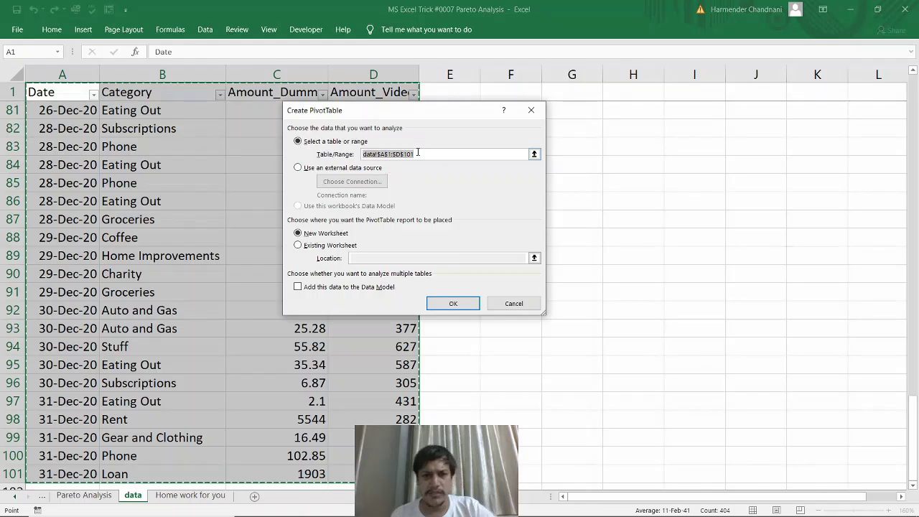
left_click(439, 309)
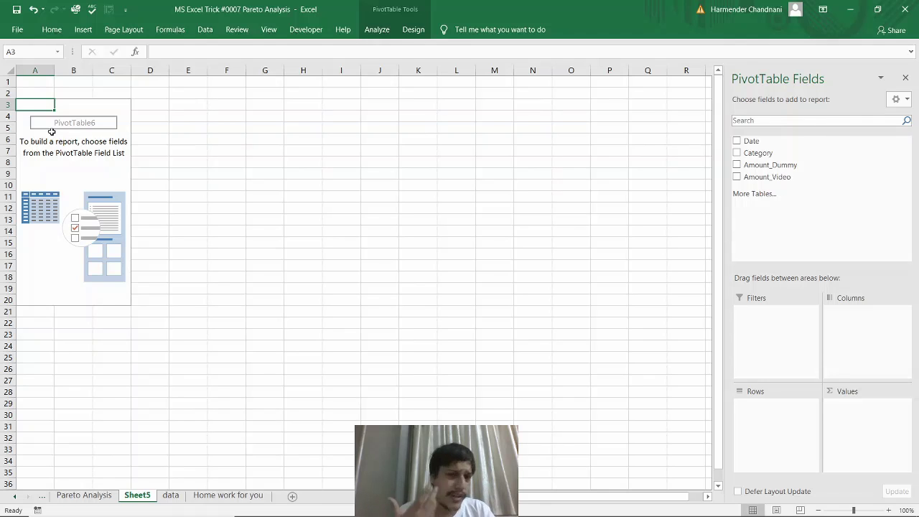
left_click(273, 162)
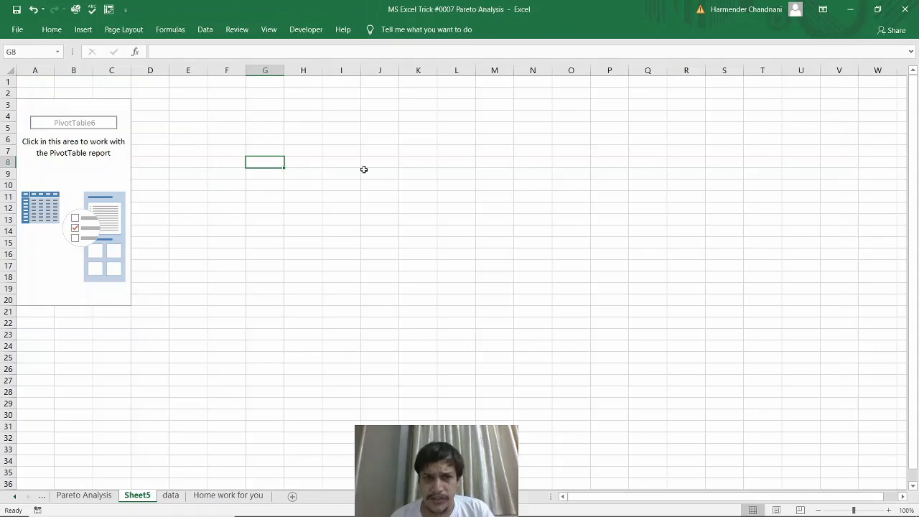
left_click(51, 121)
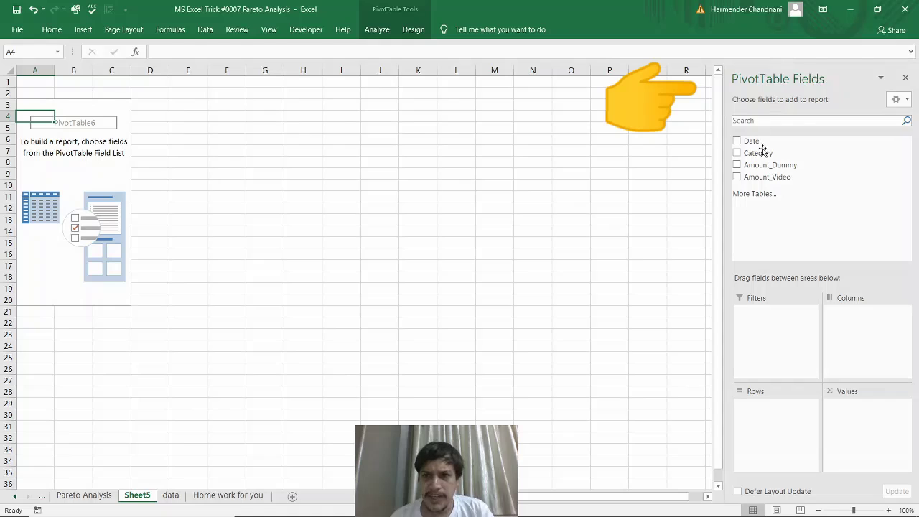
Add Category to the PivotTable rows and Amount_Dummy to the values twice.
left_click_drag(764, 150, 754, 424)
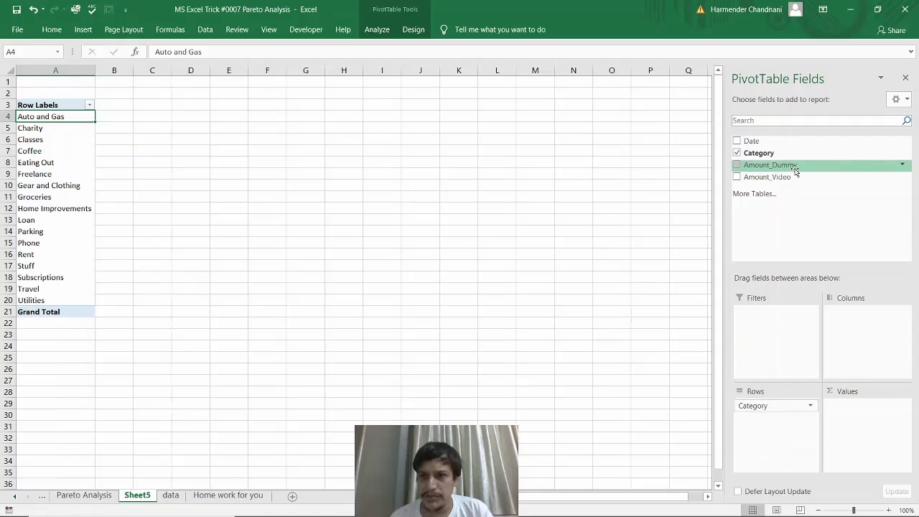
left_click_drag(797, 166, 838, 420)
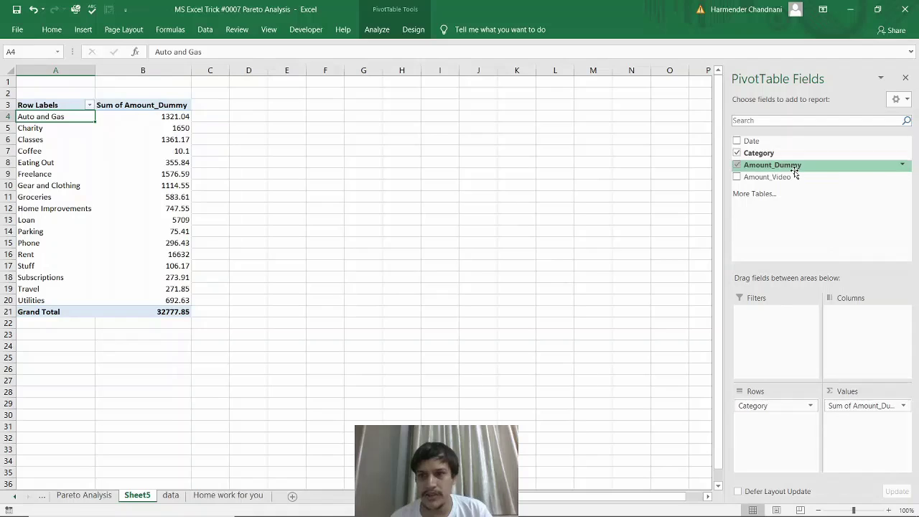
left_click_drag(795, 170, 866, 423)
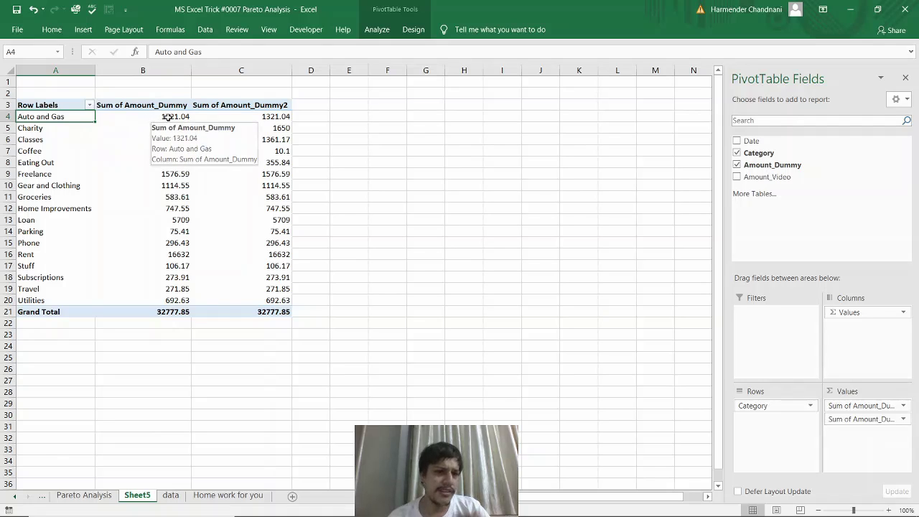
left_click(269, 117)
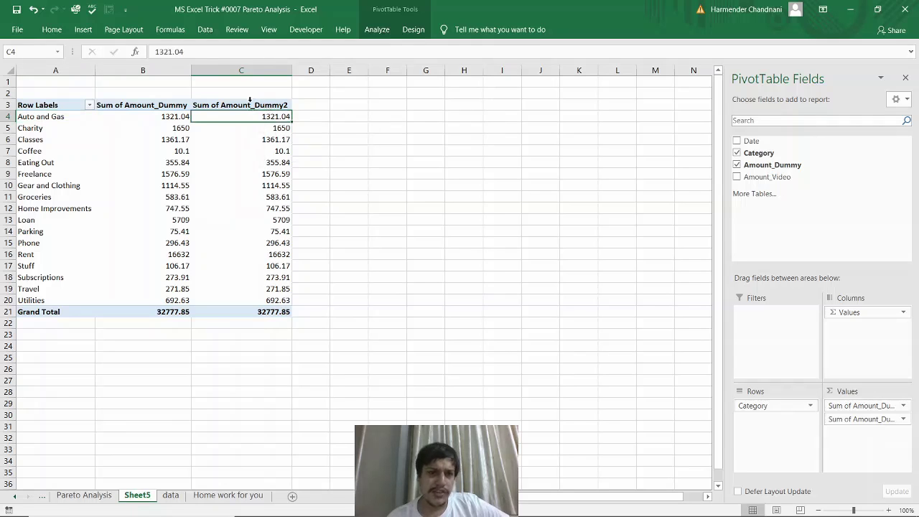
Rename the header of the first Amount_Dummy sum column to Exp.
left_click(171, 100)
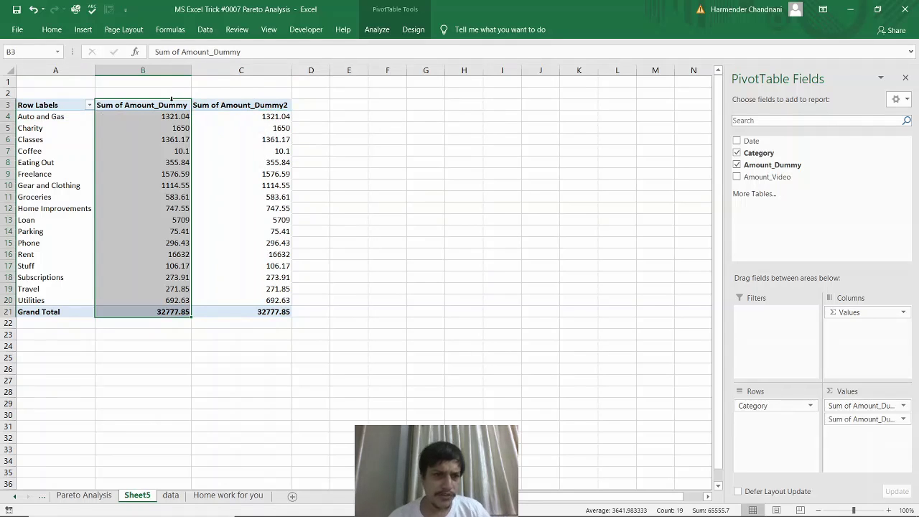
left_click(172, 106)
type("Exp")
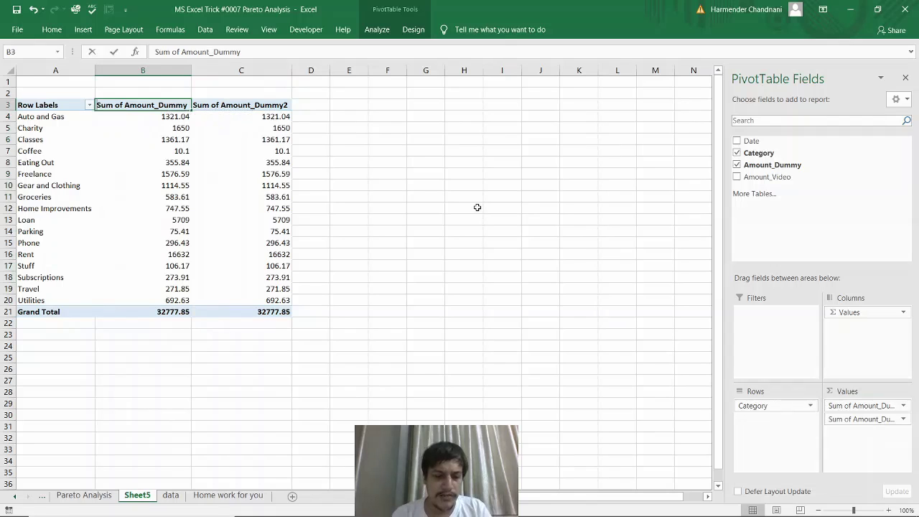
type("_Cat")
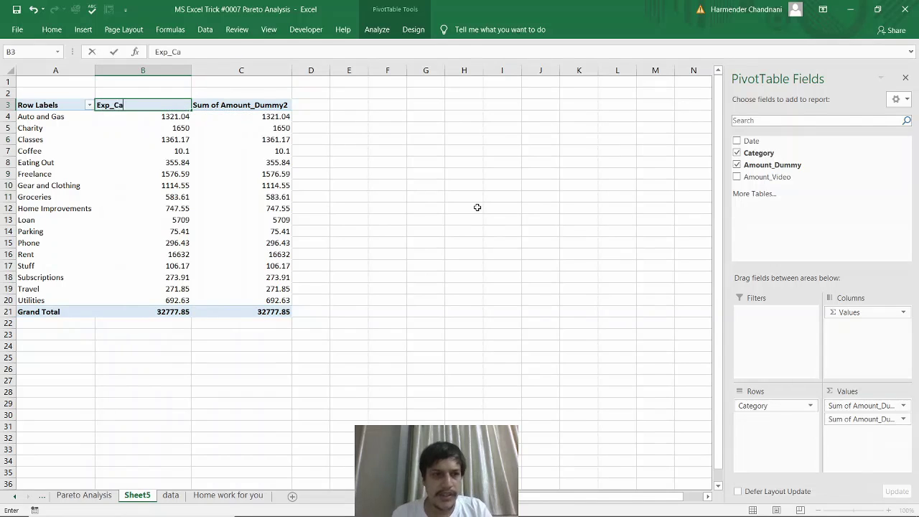
key("BackSpace")
key("BackSpace")
key("BackSpace")
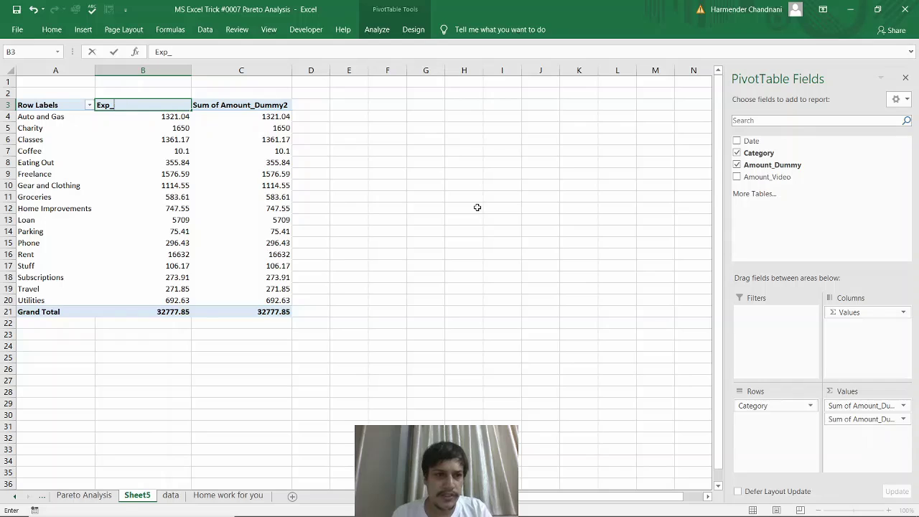
key("BackSpace")
key("Return")
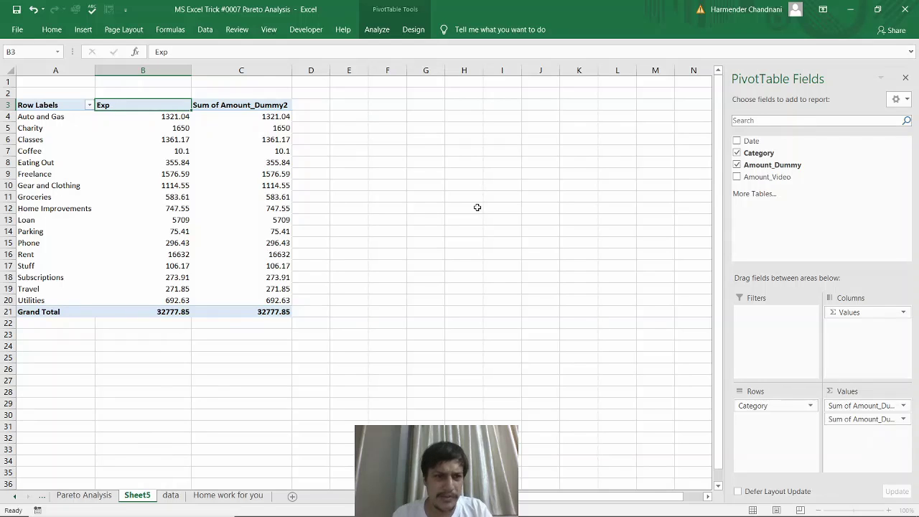
Rename the Row Labels header to Exp_Type and the second Amount_Dummy sum column to %.
key("Up")
key("Left")
type("Exp-")
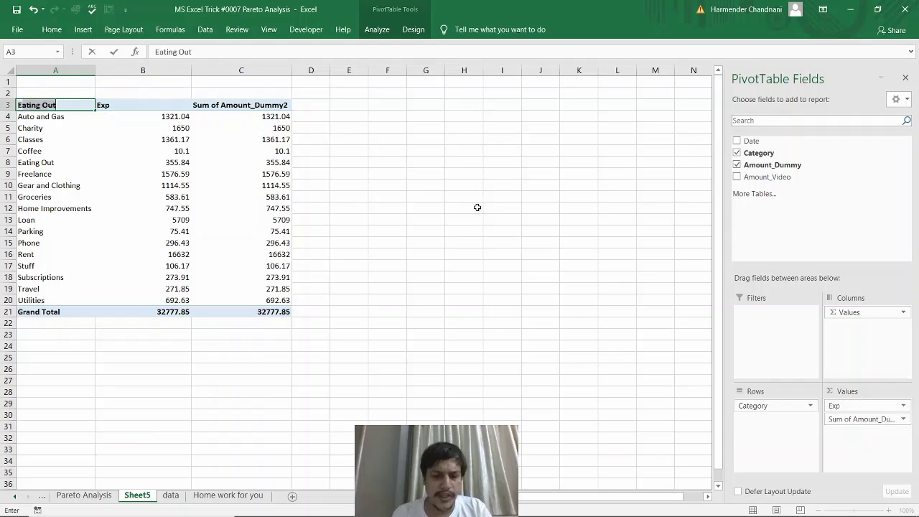
type("_Type")
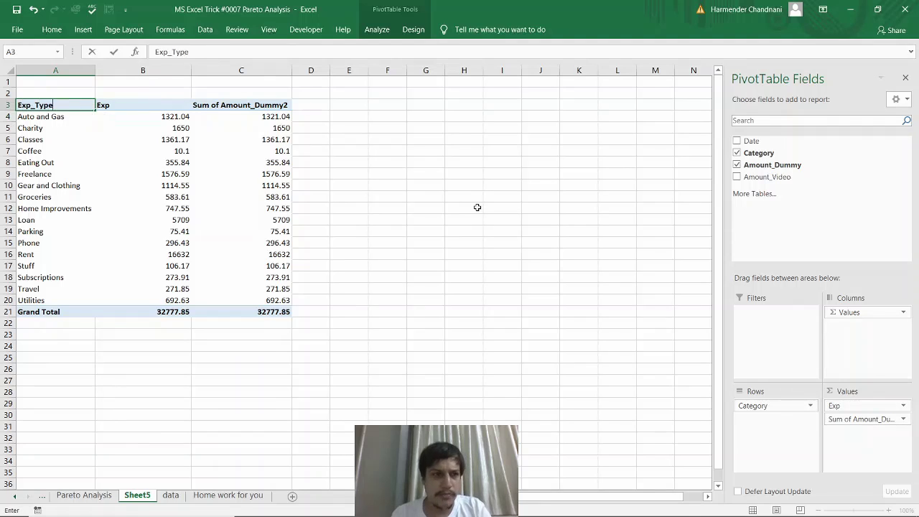
key("Right")
key("Right")
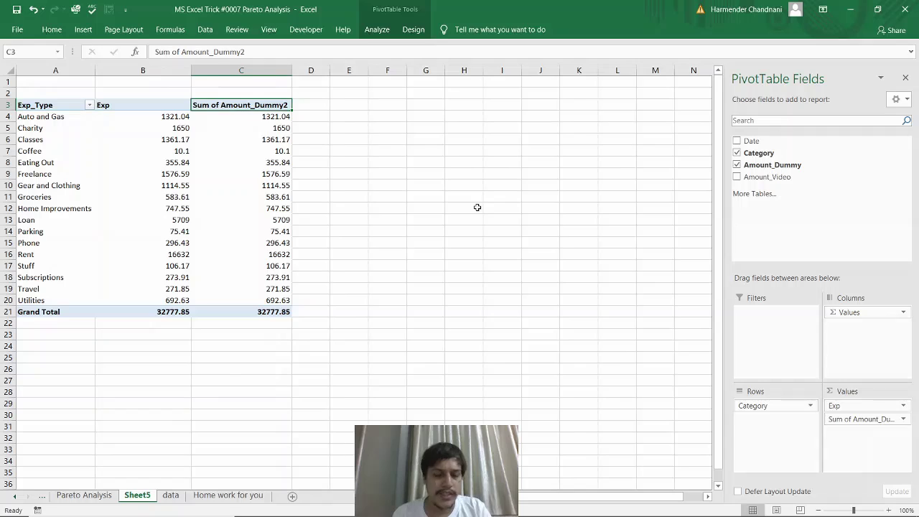
type("%")
key("Return")
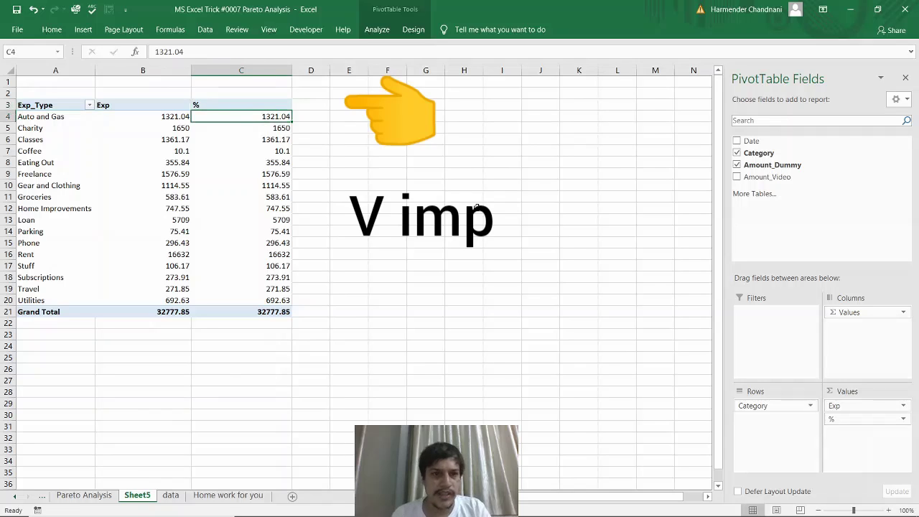
Show the values of the % column as % Running Total In with Category as the base field.
right_click(241, 120)
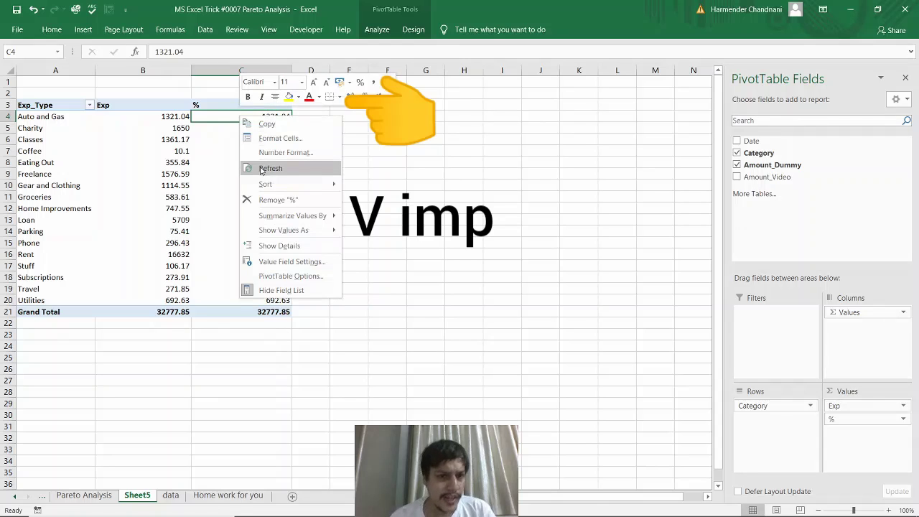
mouse_move(286, 230)
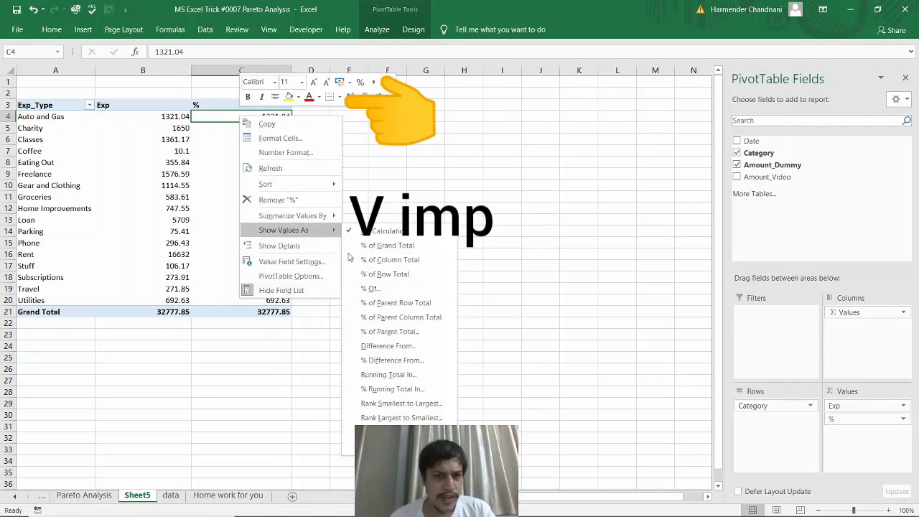
left_click(408, 393)
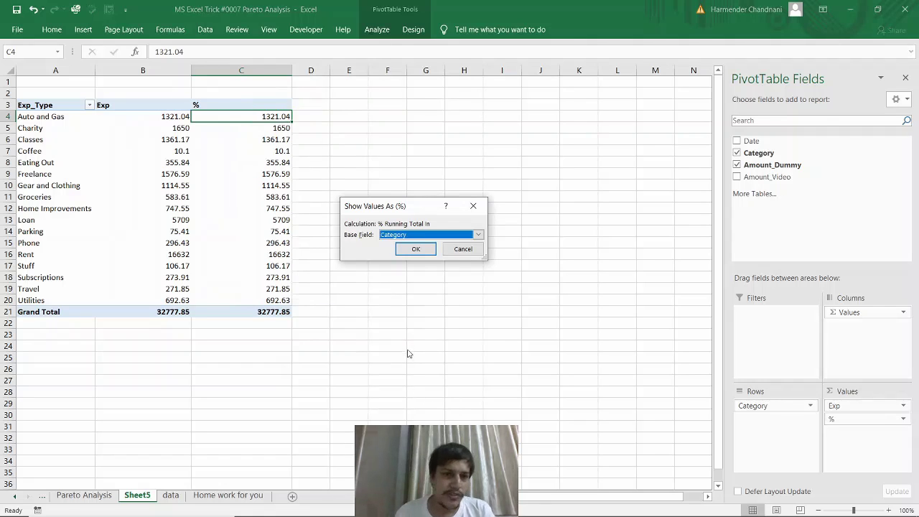
left_click(414, 250)
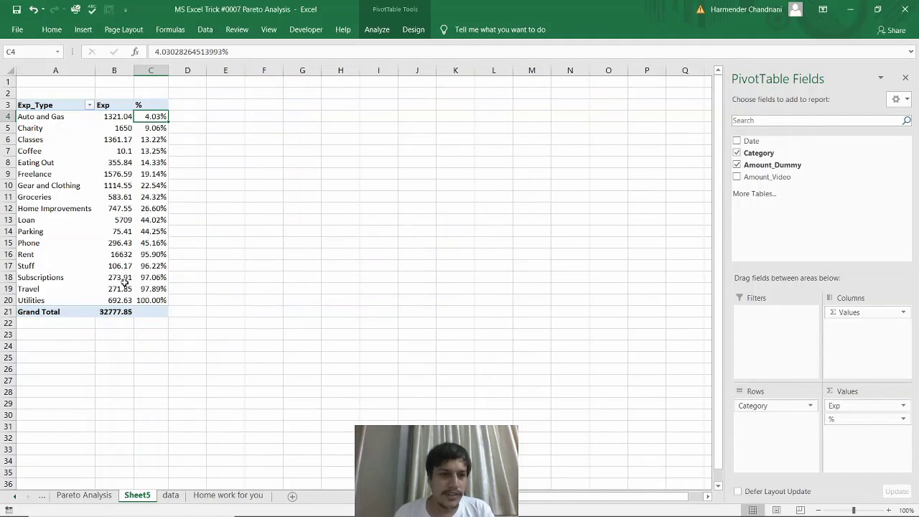
left_click(119, 311)
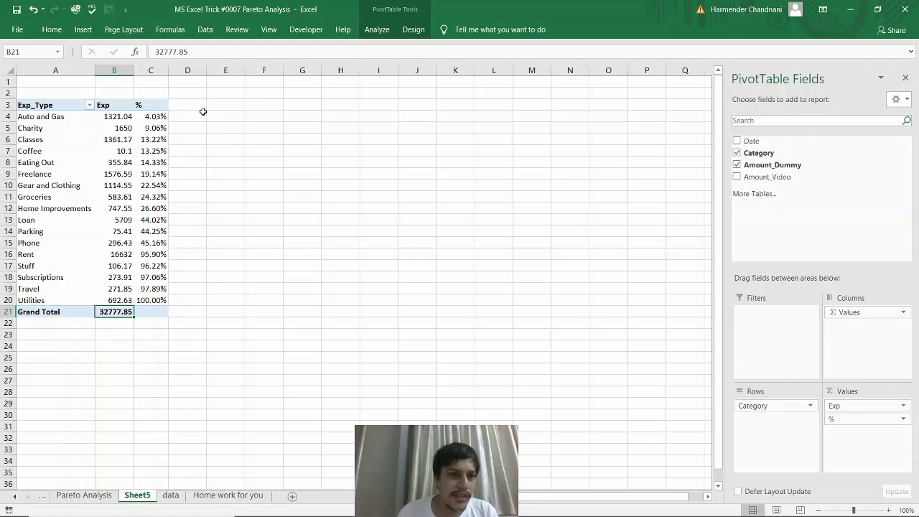
Add filters to the PivotTable's Exp and % headers and sort the % column from largest to smallest.
left_click(197, 106)
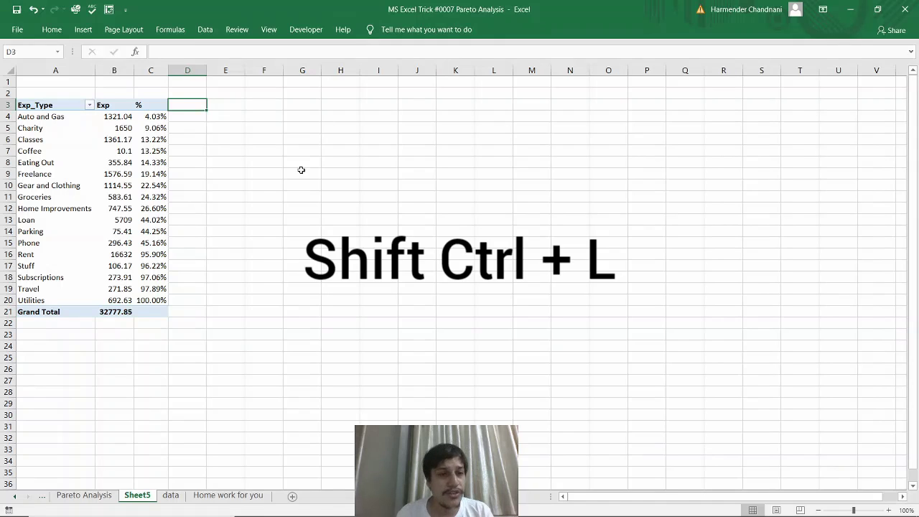
key("ctrl+shift+l")
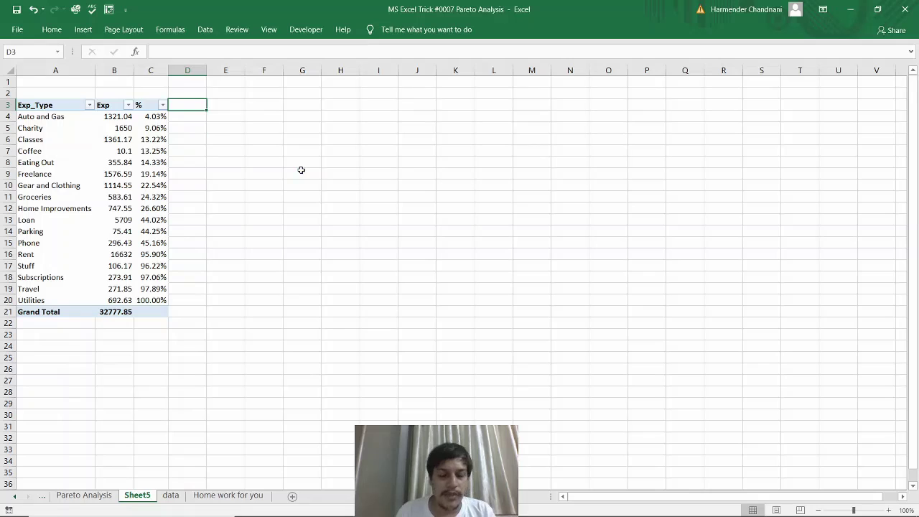
key("Left")
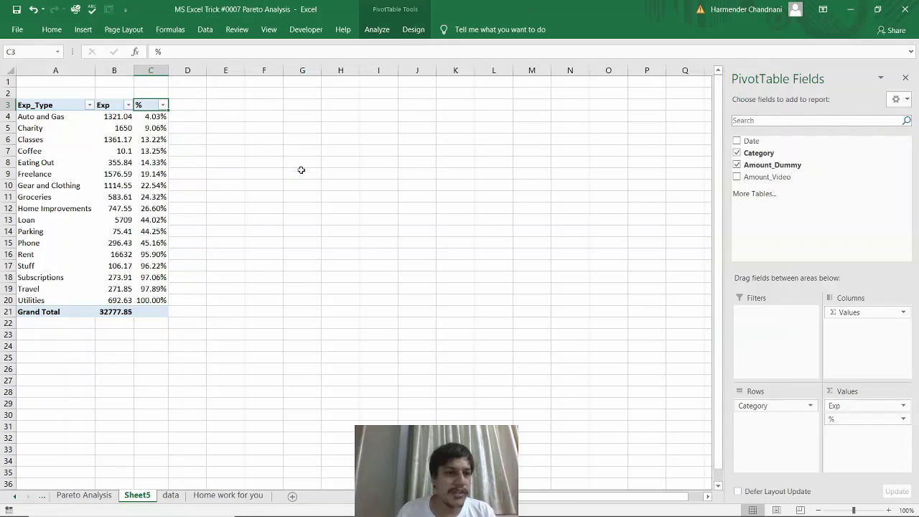
key("Down")
key("Down")
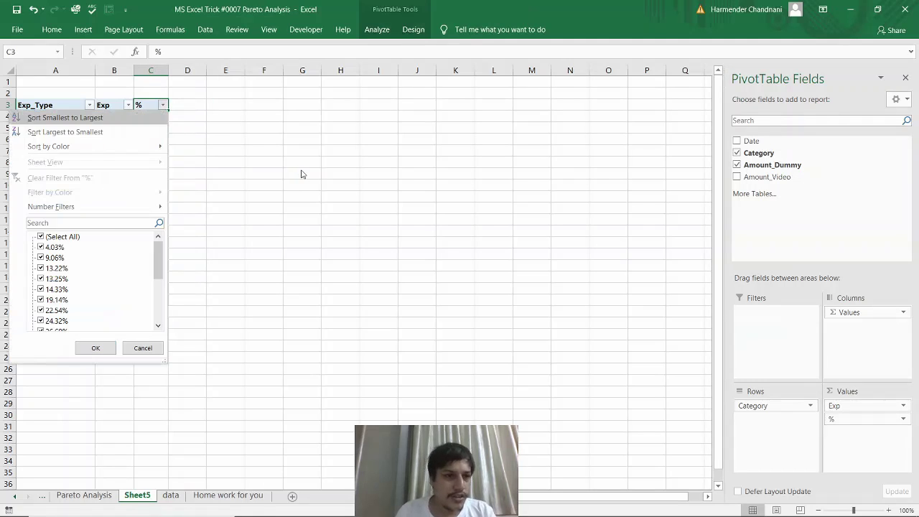
key("Return")
key("Down")
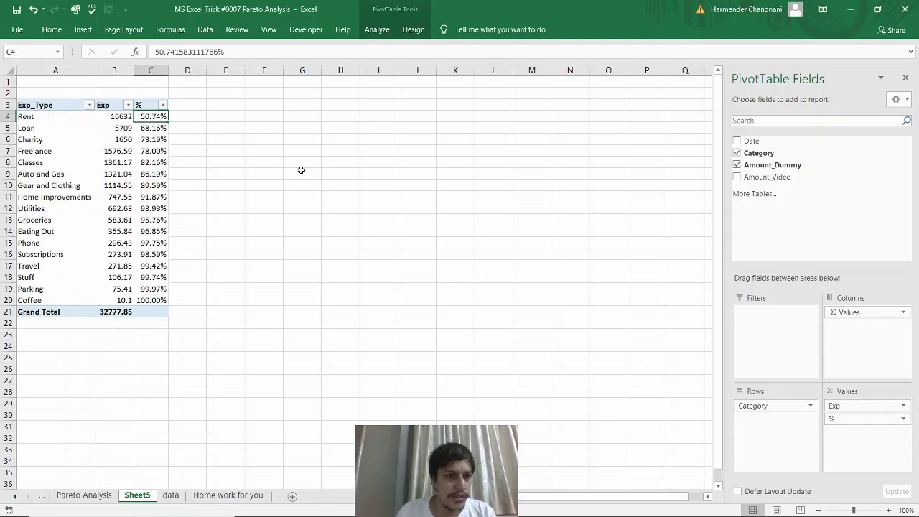
Remove the added filters from the PivotTable's Exp and % headers.
key("Left")
key("Up")
key("Right")
key("Right")
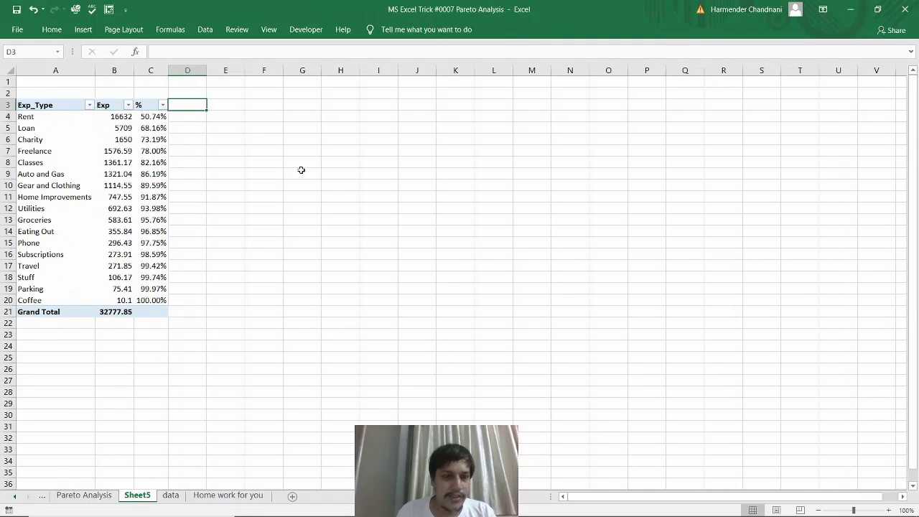
key("Down")
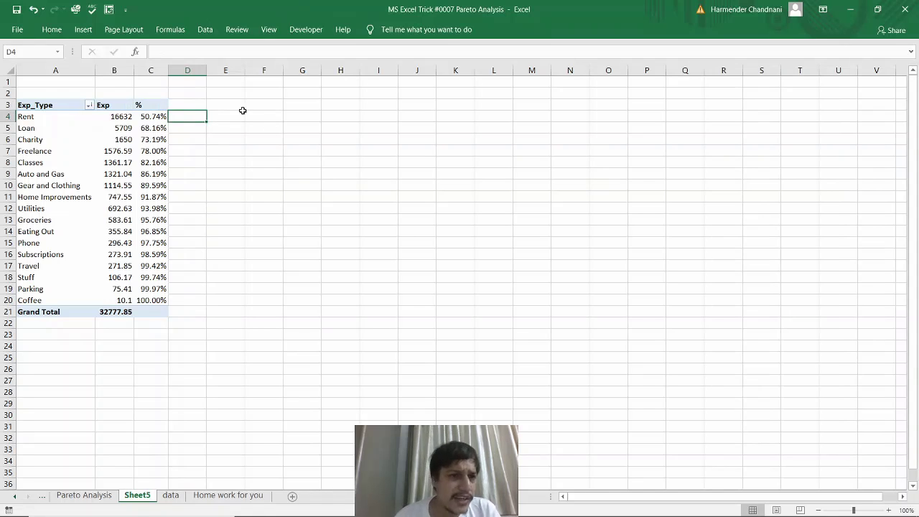
Compare the Rent and Loan expenses with the Grand Total and examine how their percentages accumulate.
mouse_move(127, 116)
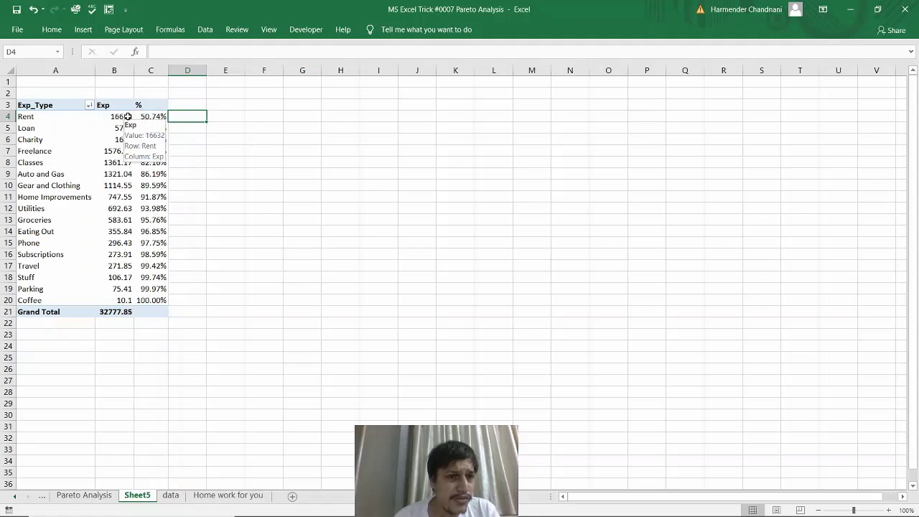
left_click(120, 312)
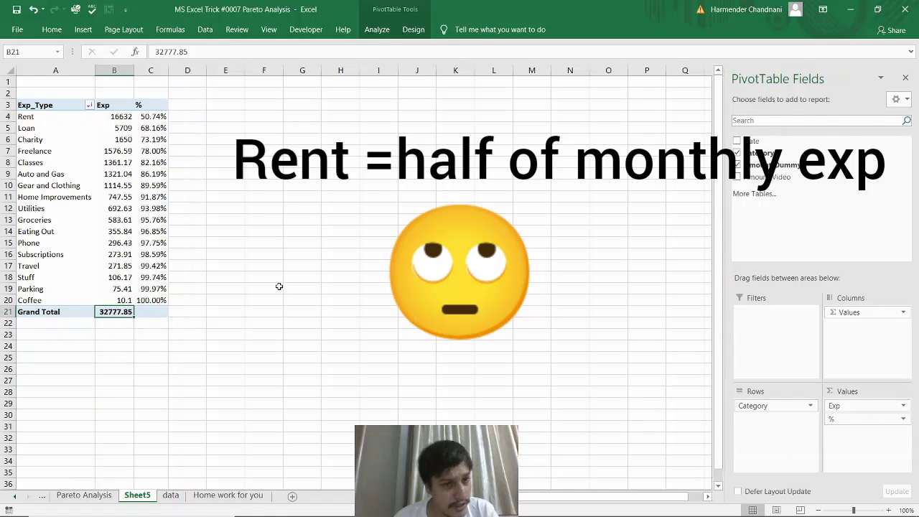
left_click(125, 128)
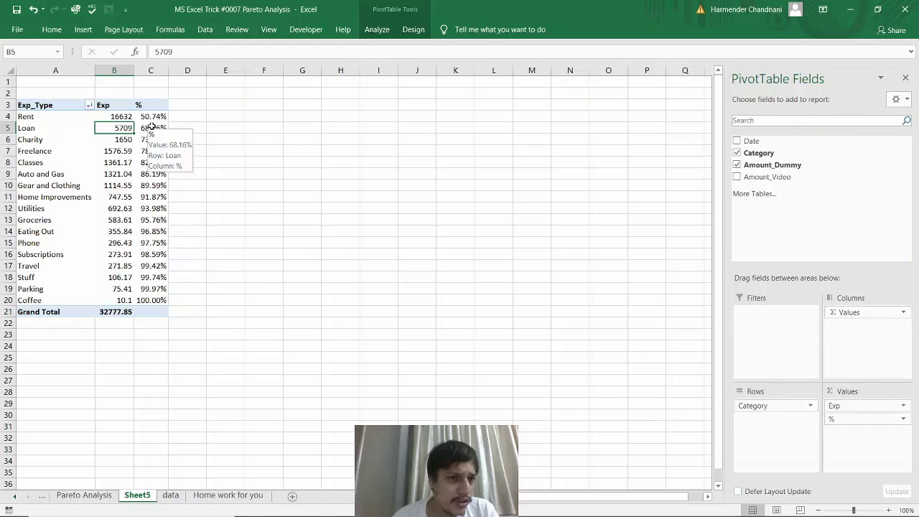
mouse_move(152, 126)
left_mouse_down()
mouse_move(151, 107)
mouse_move(153, 124)
left_mouse_up()
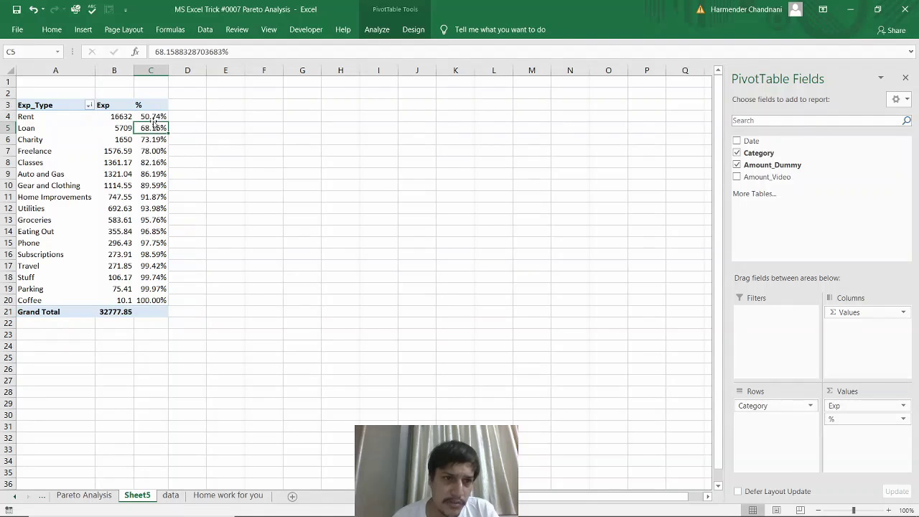
left_click(153, 117)
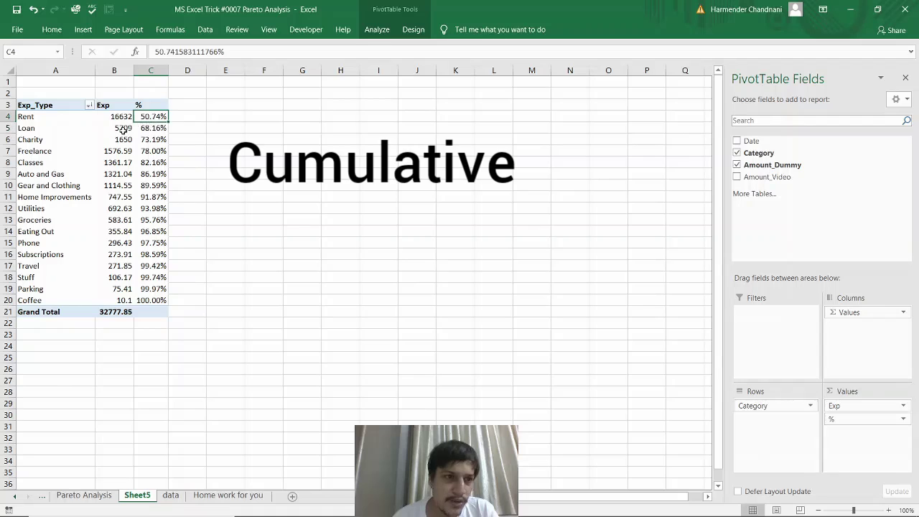
left_click(123, 129)
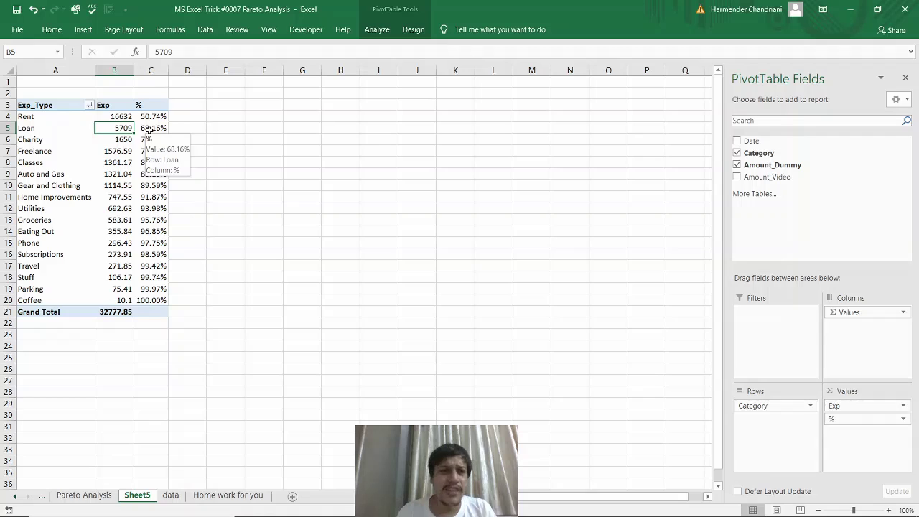
left_click(185, 117)
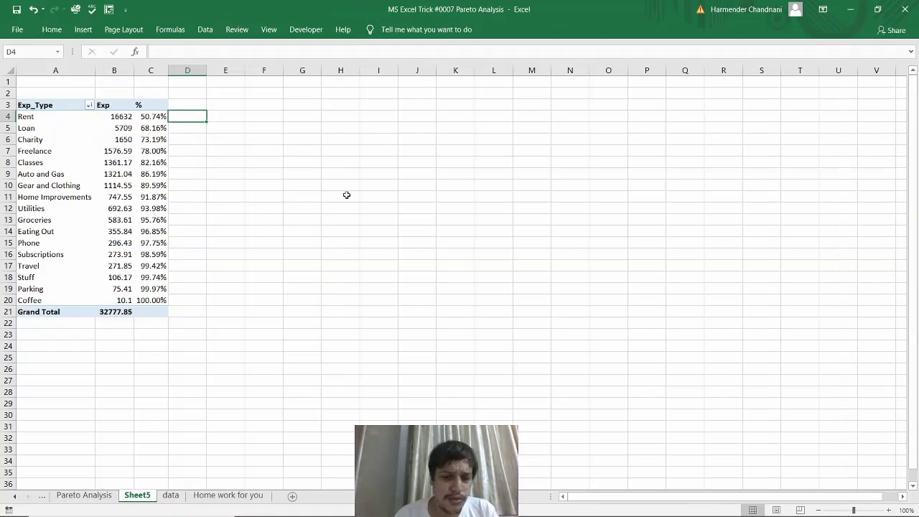
type("=")
key("Left")
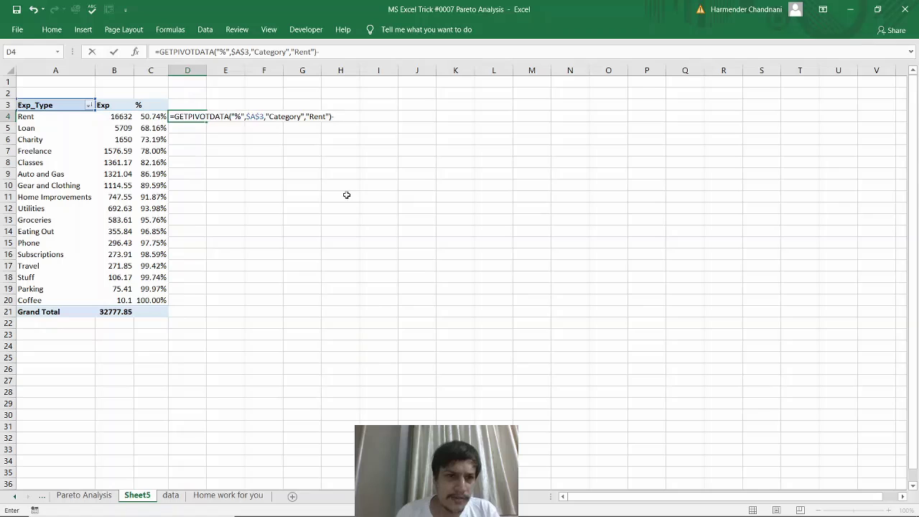
key("Escape")
Check the cumulative percentages of Rent and Loan in the % column.
key("Left")
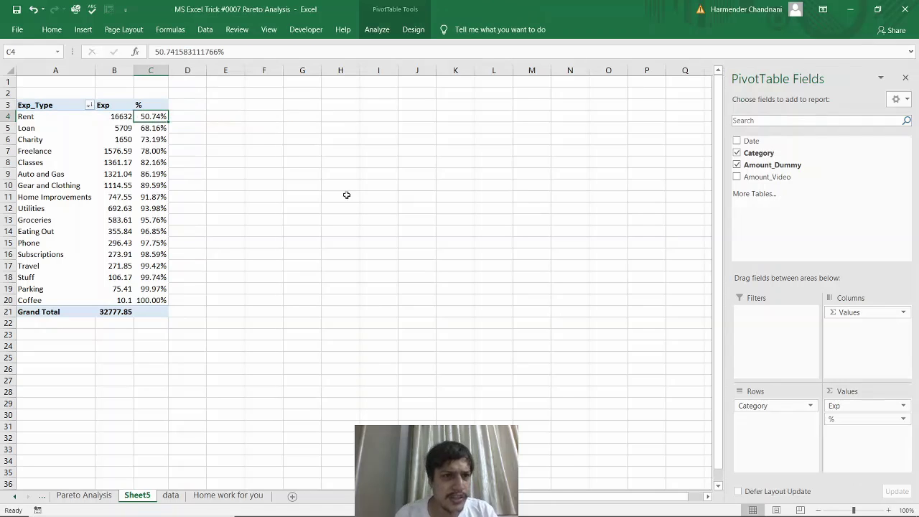
left_click(153, 127)
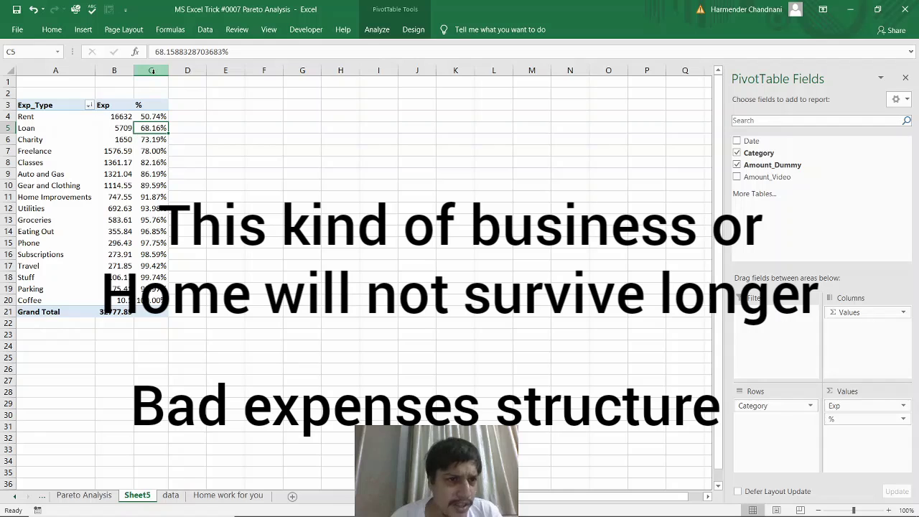
Insert a combo PivotChart from the PivotTable with Exp as clustered columns and % as a line on the secondary axis.
left_click(71, 105)
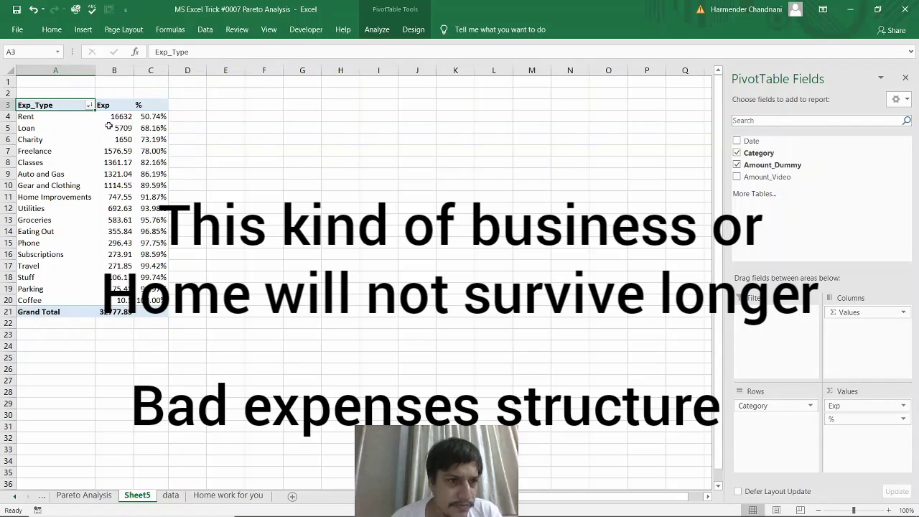
left_click(83, 30)
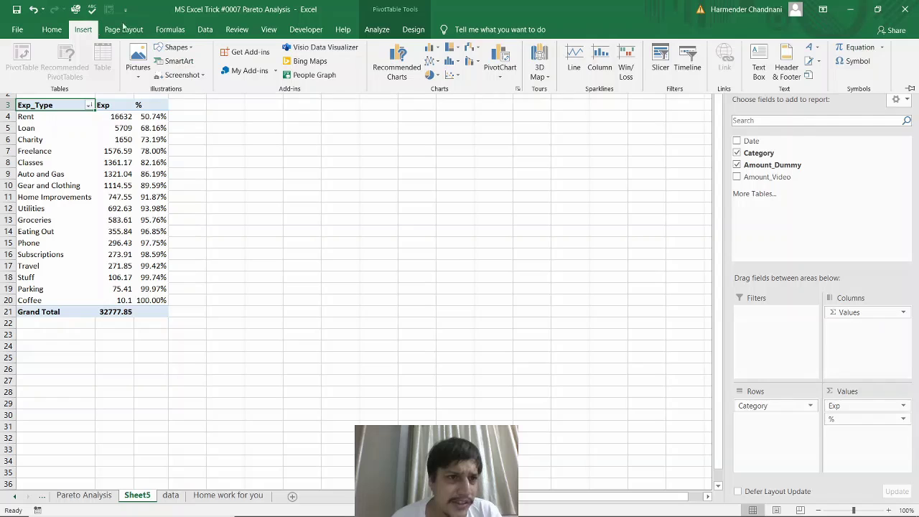
left_click(407, 62)
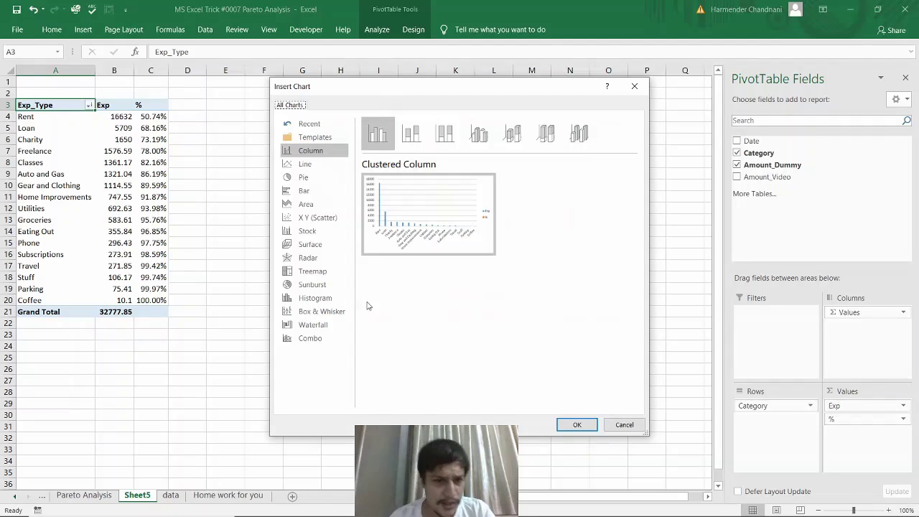
left_click(311, 339)
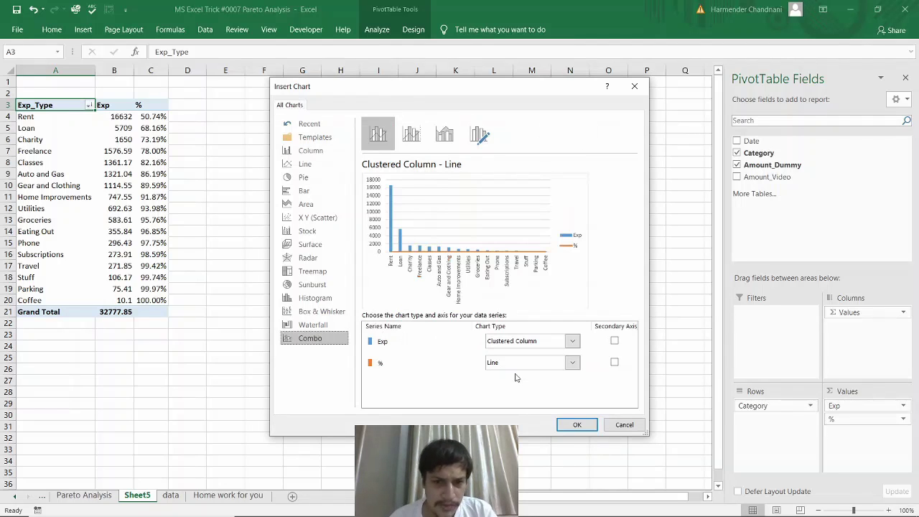
left_click(615, 364)
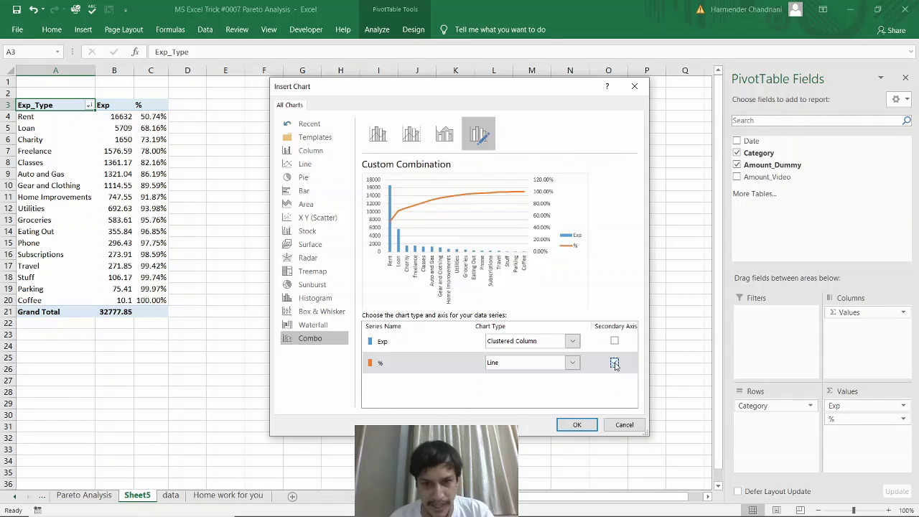
left_click(578, 425)
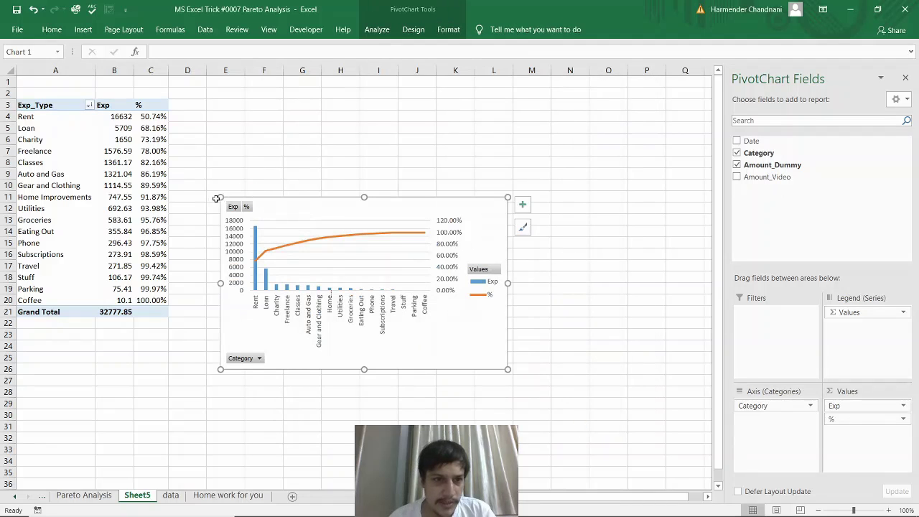
Enlarge the PivotChart to about 25.8 cm wide and 12.8 cm high, starting at column B, and hide all its field buttons.
left_click_drag(216, 199, 69, 84)
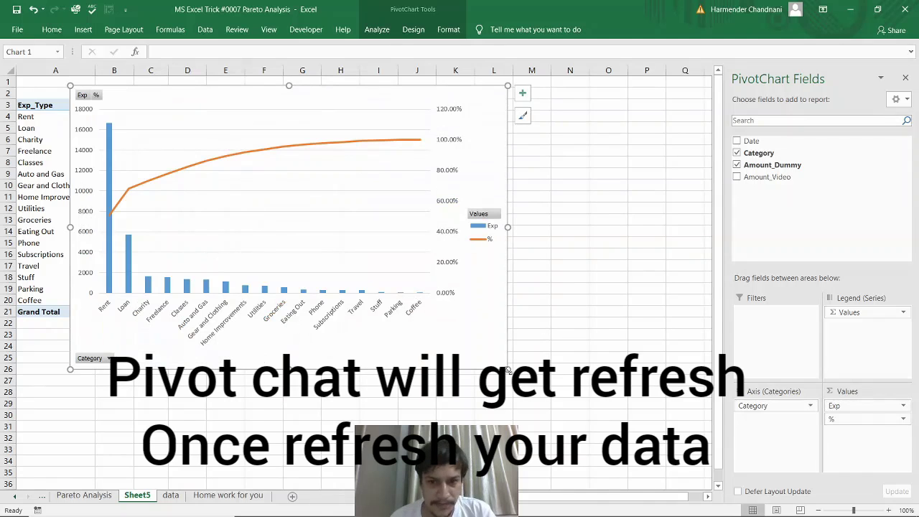
left_click_drag(508, 370, 653, 371)
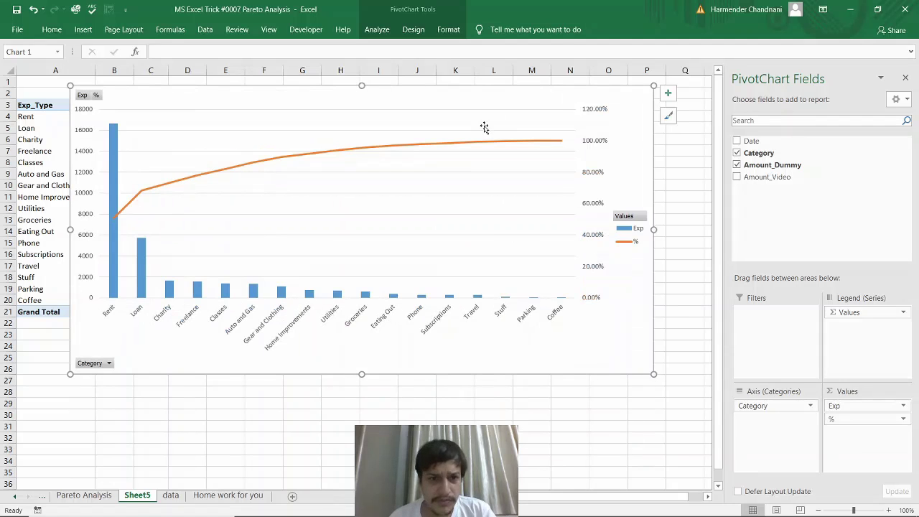
left_click(386, 29)
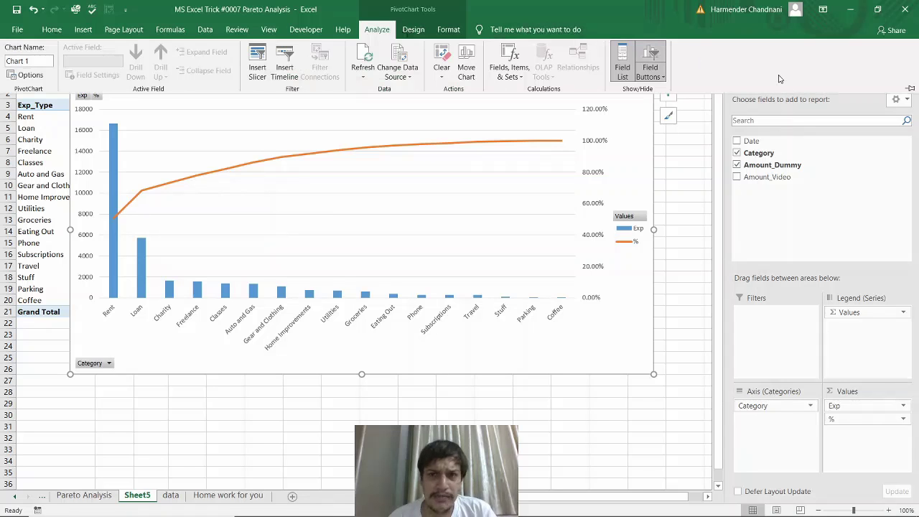
left_click(663, 75)
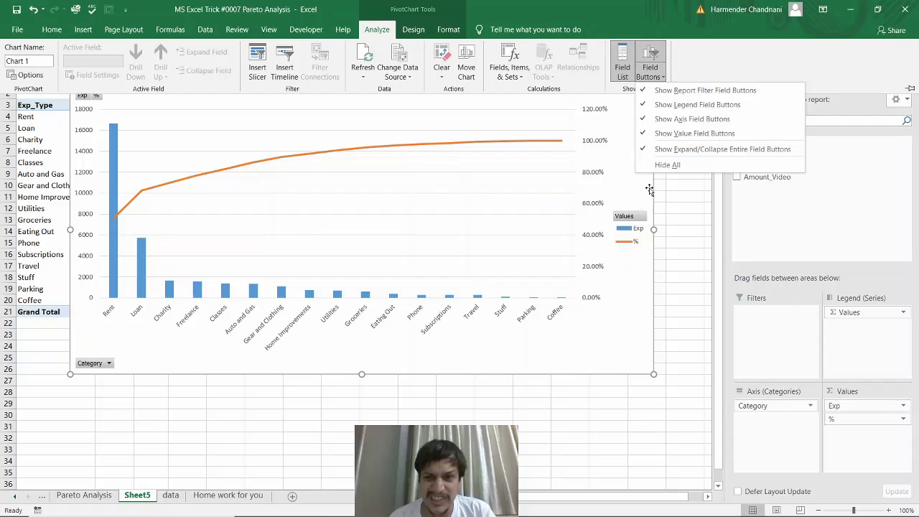
left_click(667, 164)
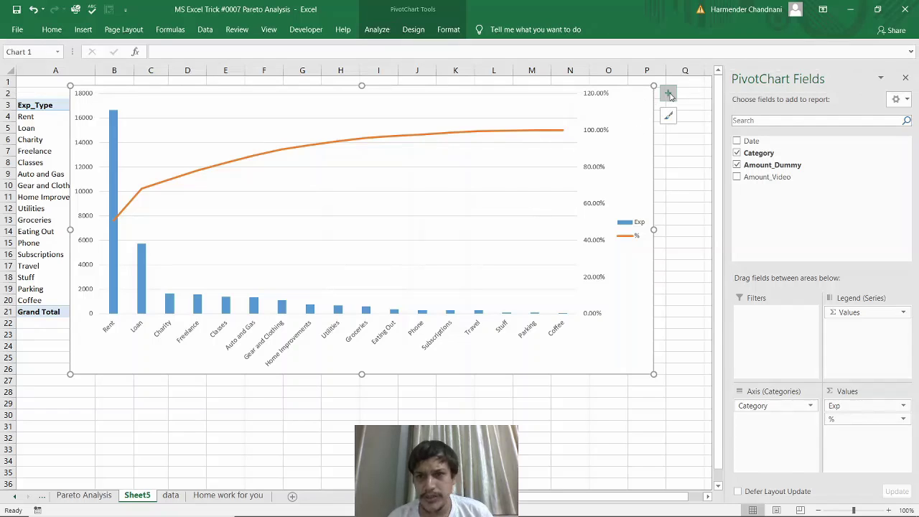
Add data labels to both series of the PivotChart and apply the chart style with the dark gray background.
left_click(668, 95)
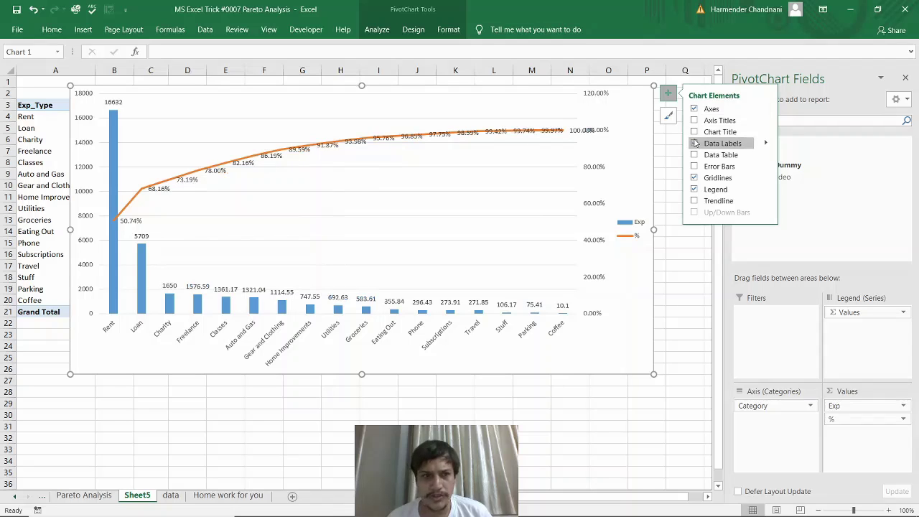
left_click(695, 142)
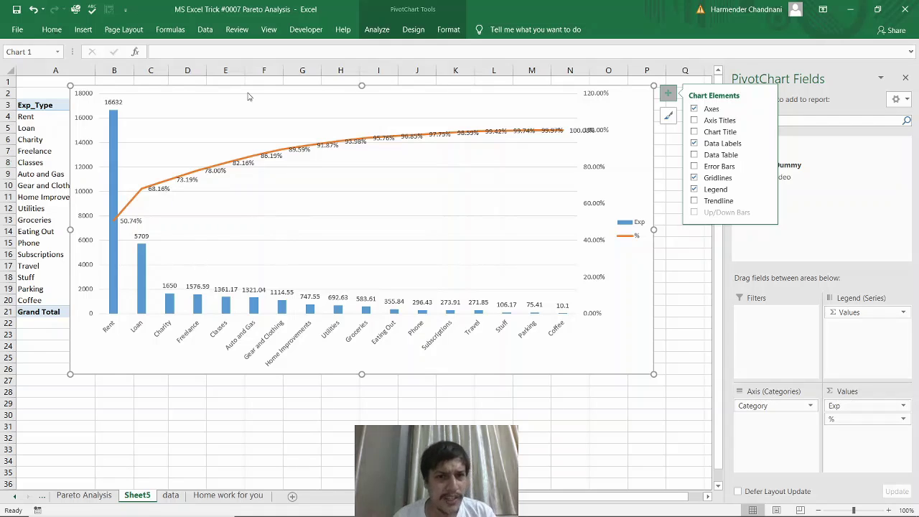
left_click(83, 30)
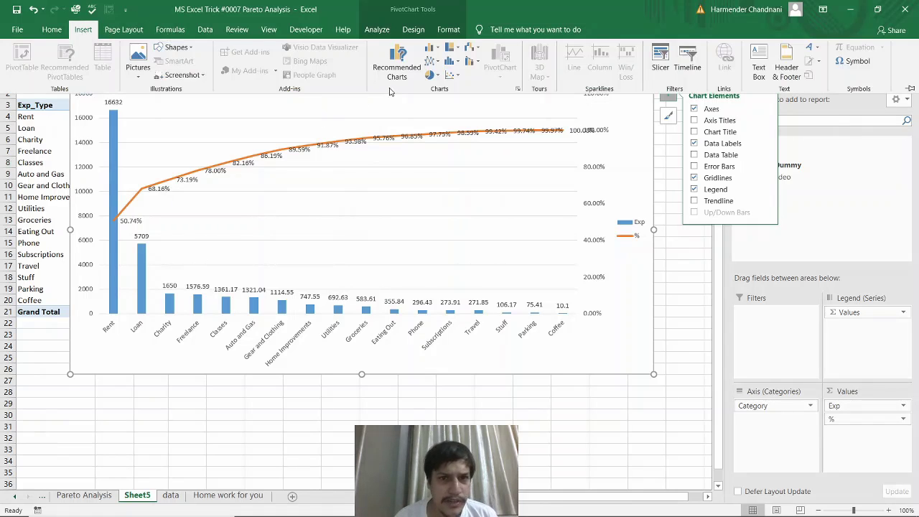
left_click(401, 213)
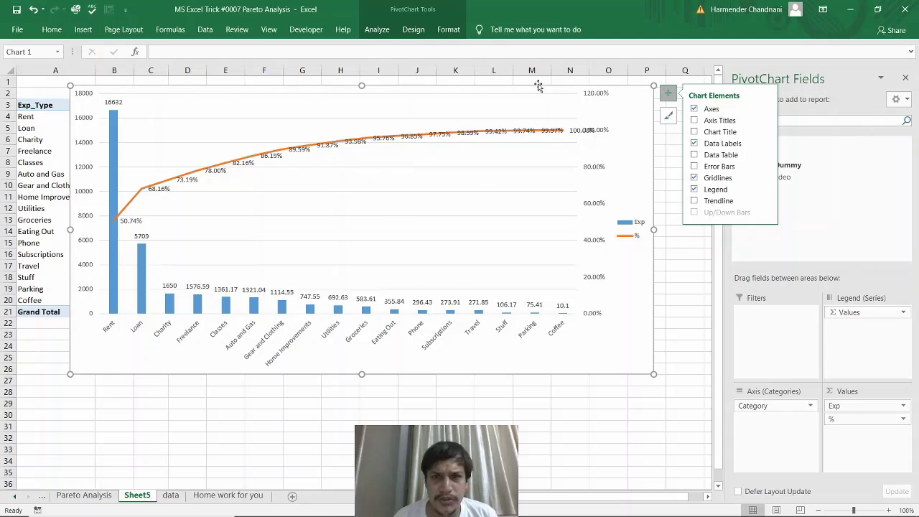
left_click(446, 30)
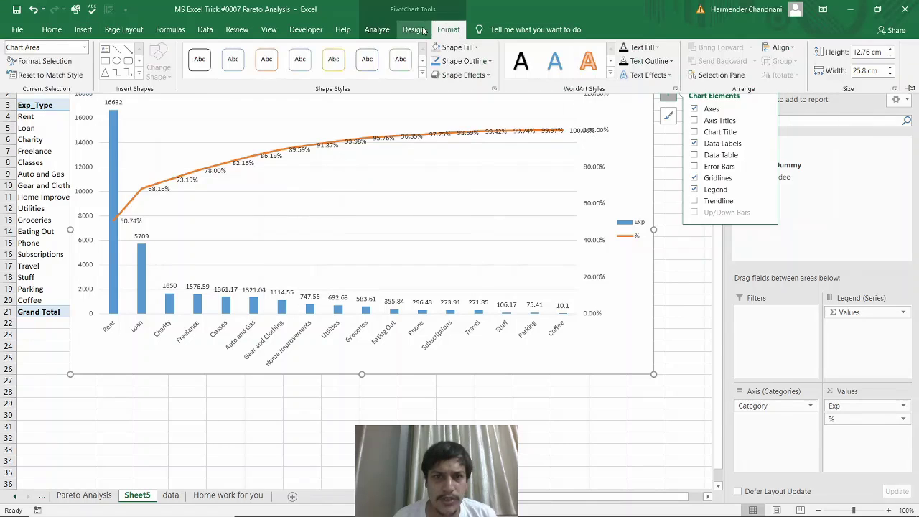
left_click(421, 30)
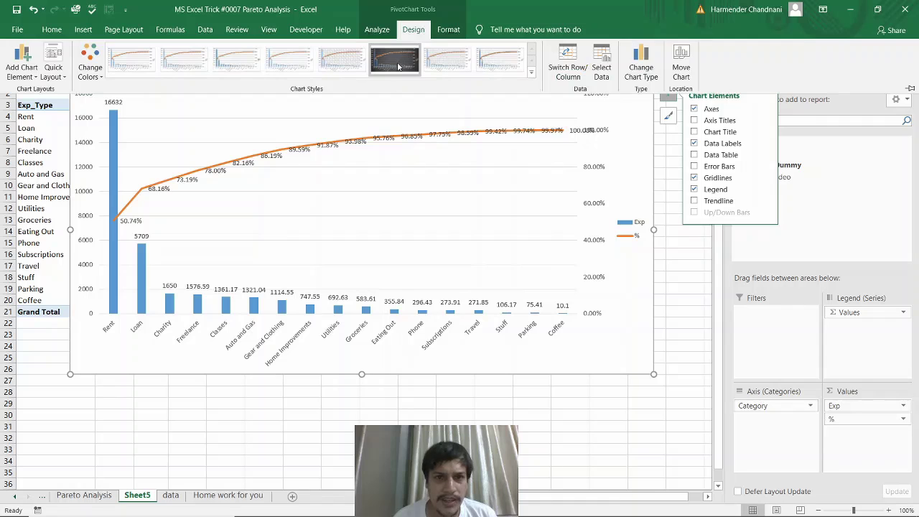
left_click(397, 66)
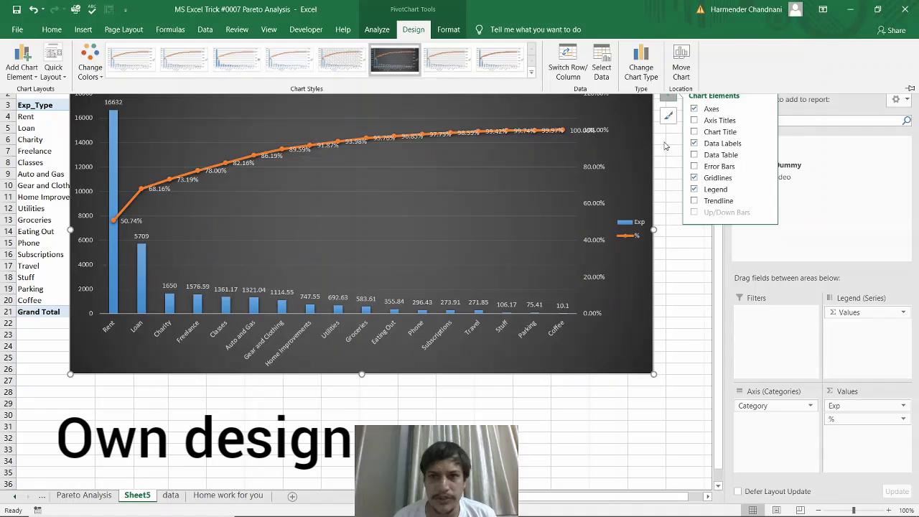
left_click(666, 149)
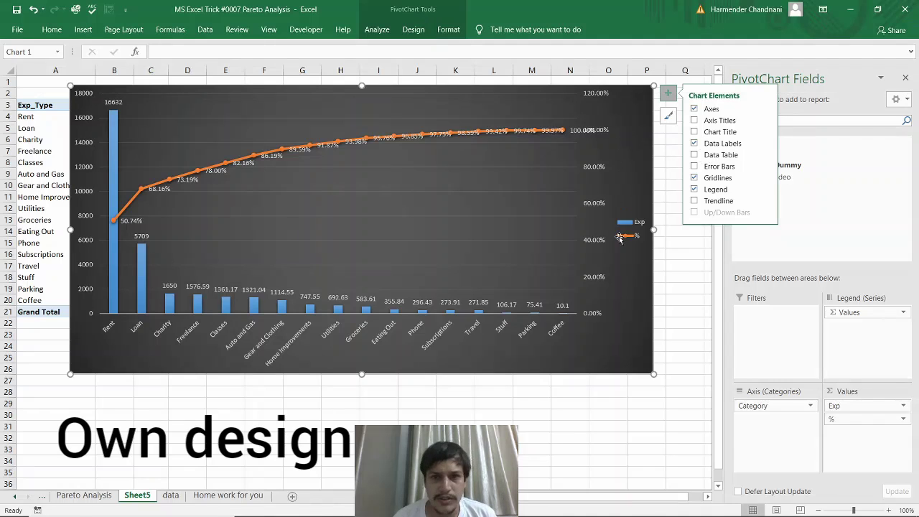
Draw a text box over the chart's empty area between the % line and the columns, spanning about columns H to N.
left_click(84, 30)
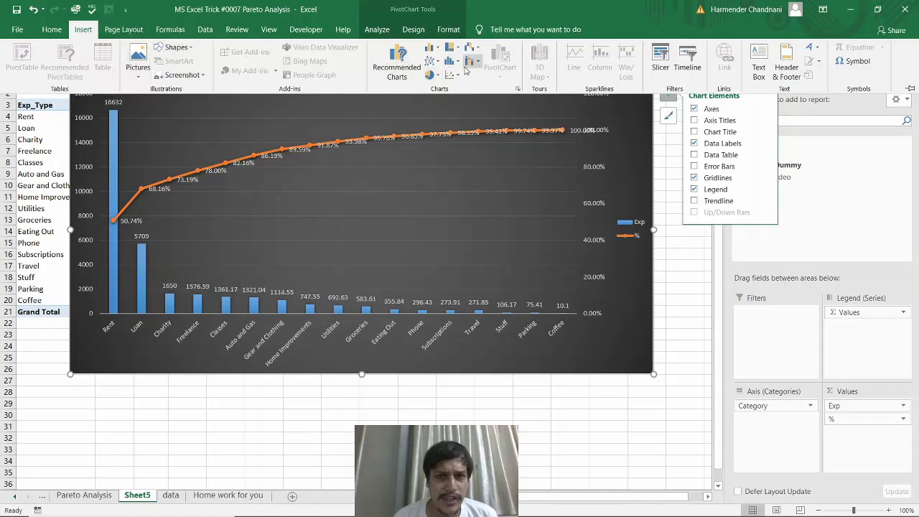
left_click(683, 254)
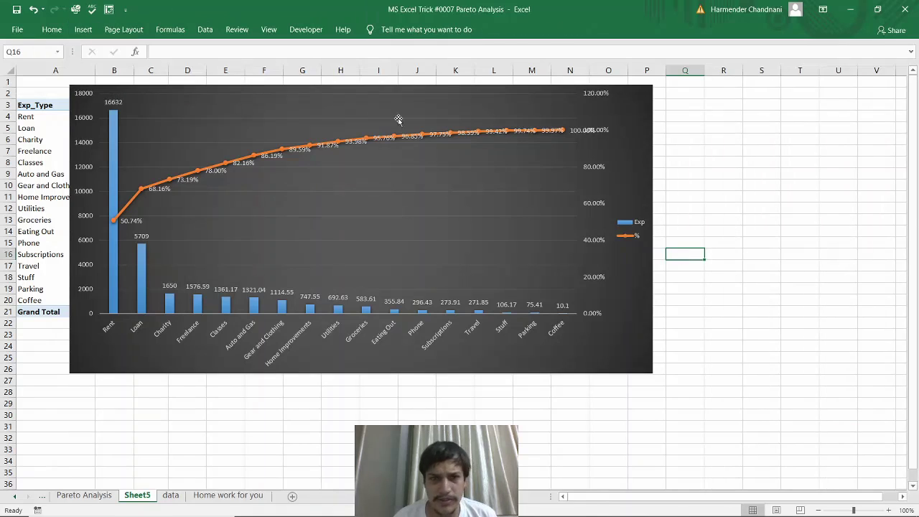
left_click(83, 29)
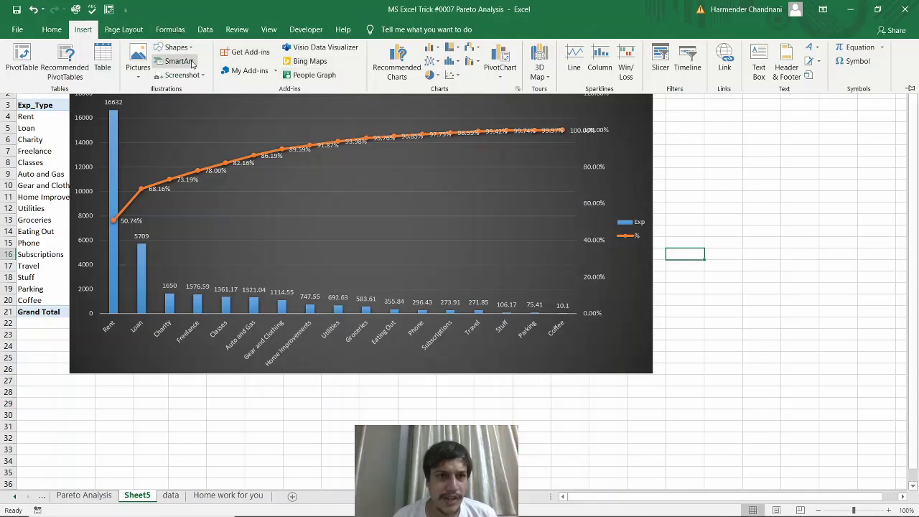
left_click(766, 69)
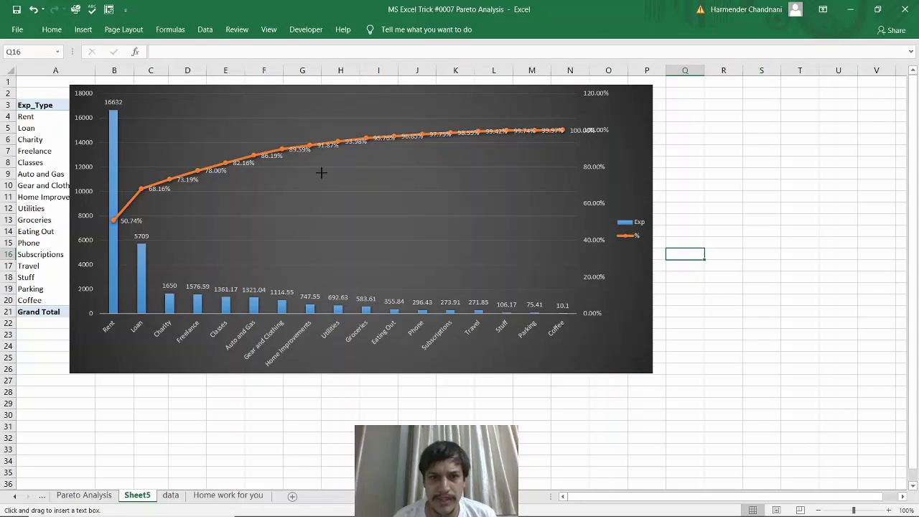
mouse_move(323, 172)
left_mouse_down()
mouse_move(508, 230)
mouse_move(582, 241)
mouse_move(564, 250)
left_mouse_up()
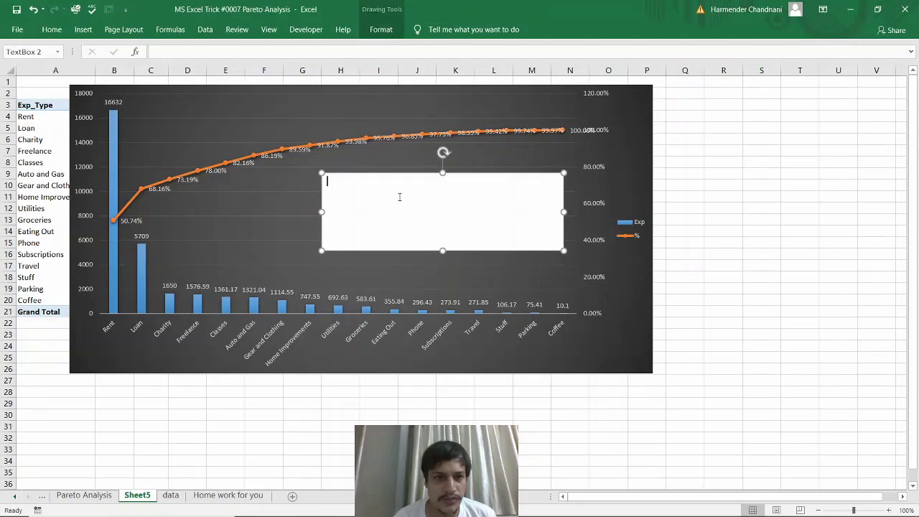
Write the first numbered finding in the text box: "1. Total exp included 51% for rent and 17% loan (68%).".
type("2.")
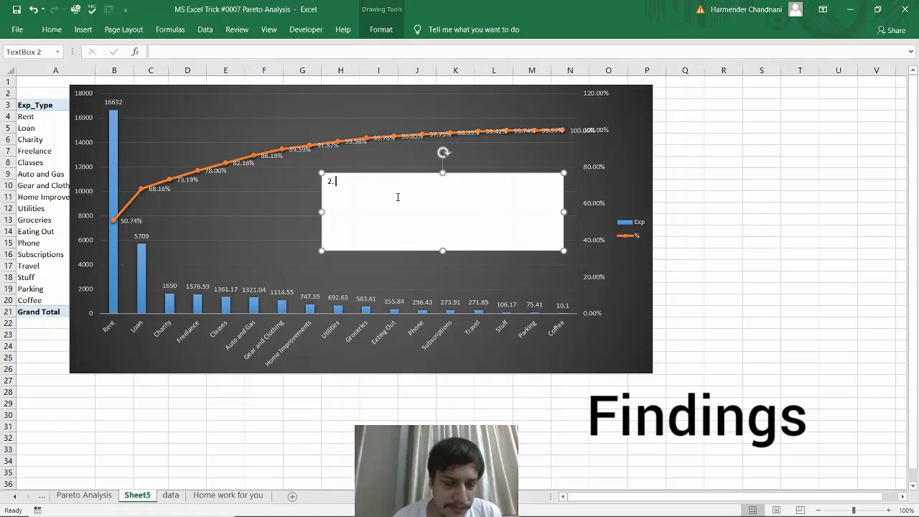
key("BackSpace")
type("1.")
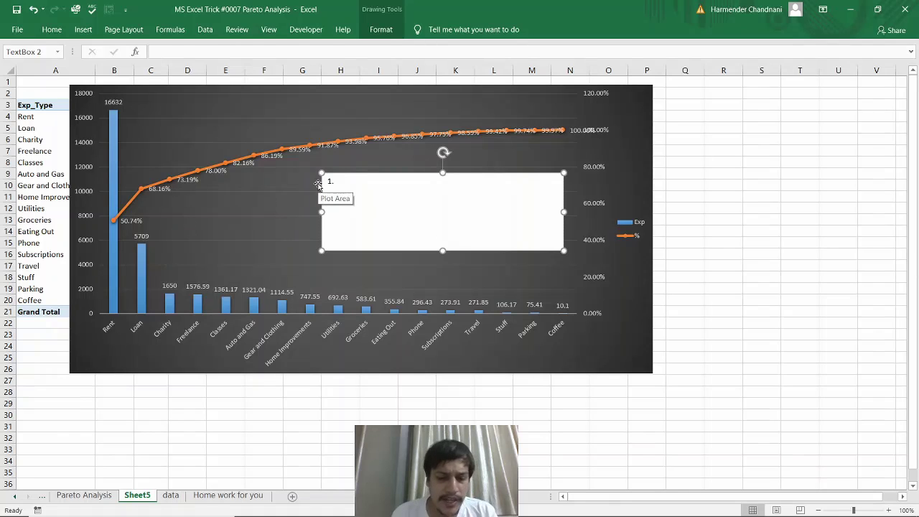
type(" M")
key("BackSpace")
key("BackSpace")
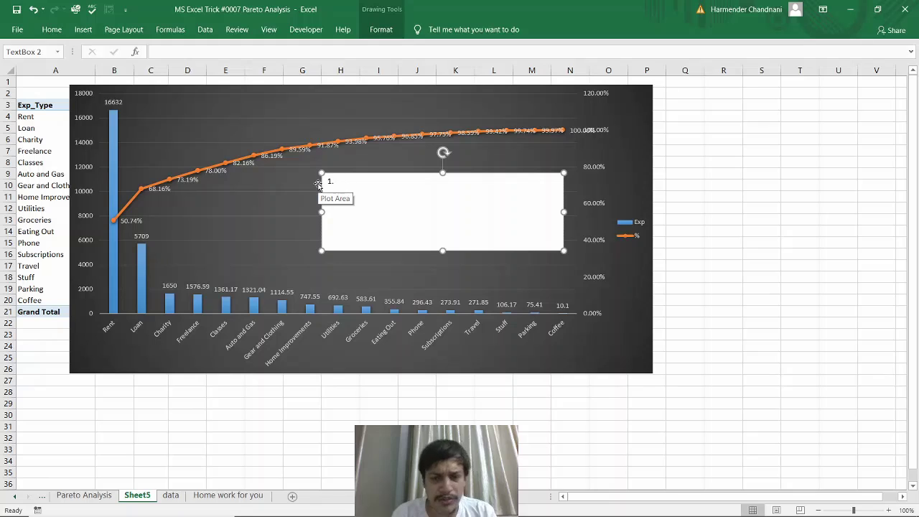
type("Total")
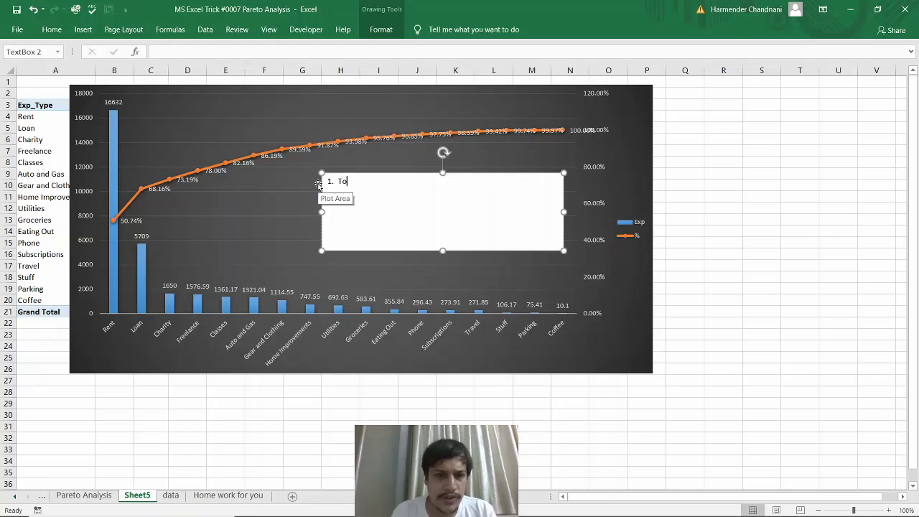
type(" exp in")
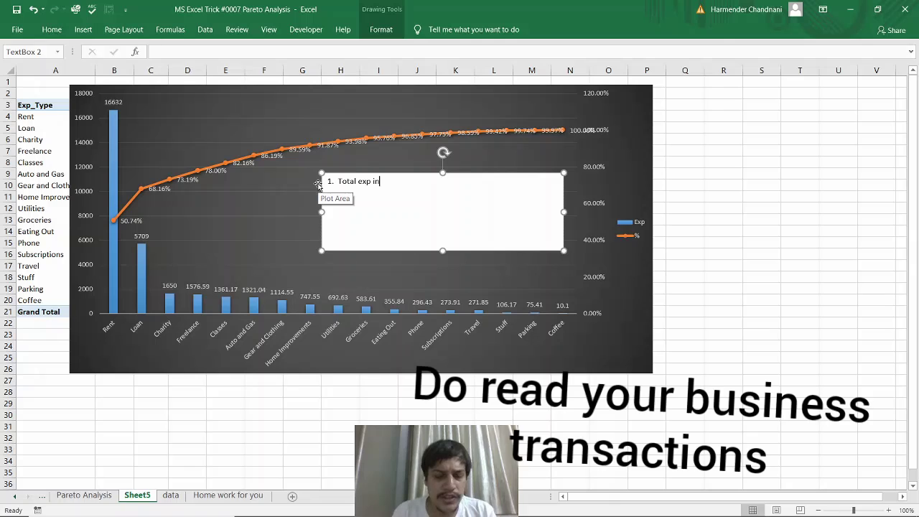
type("cluded")
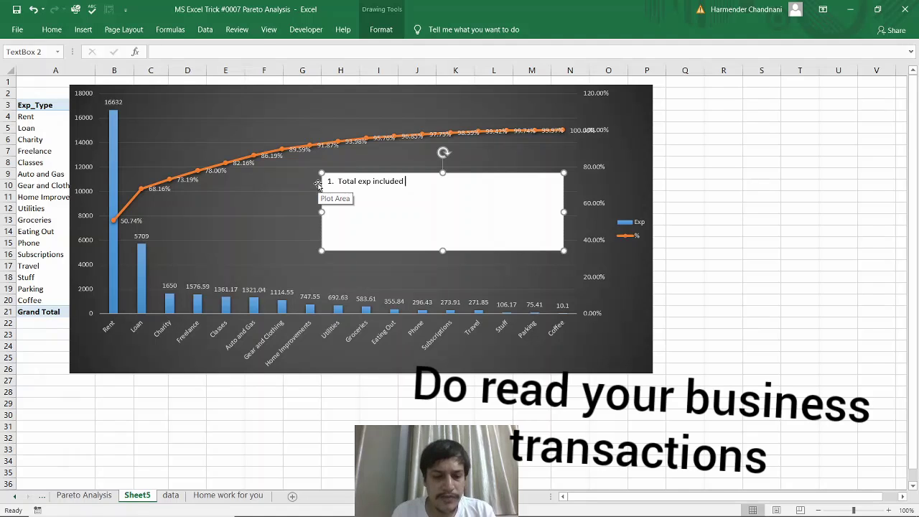
type(" almo")
key("BackSpace")
key("BackSpace")
key("BackSpace")
key("BackSpace")
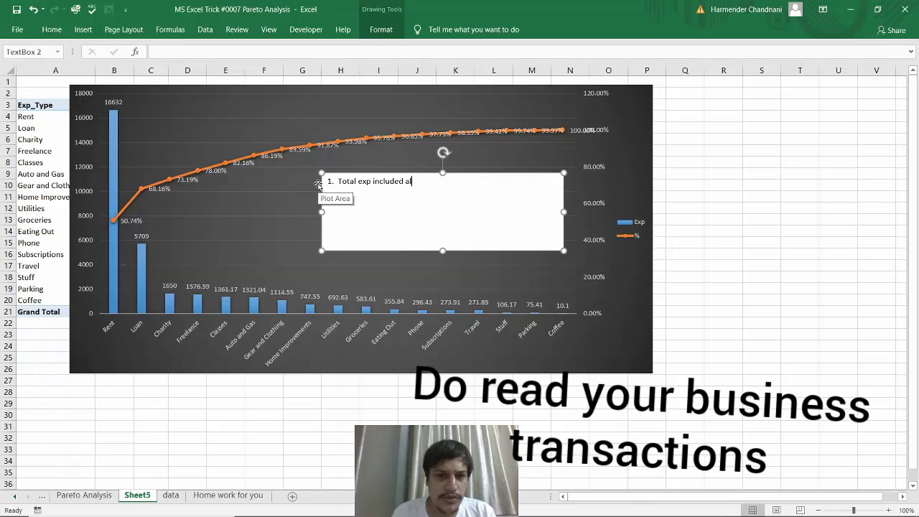
type("4")
key("BackSpace")
type("51")
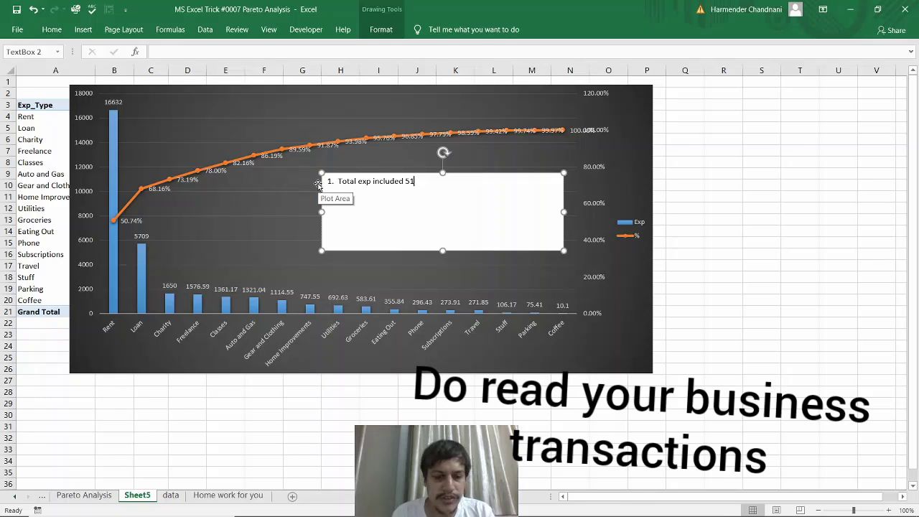
type("% f")
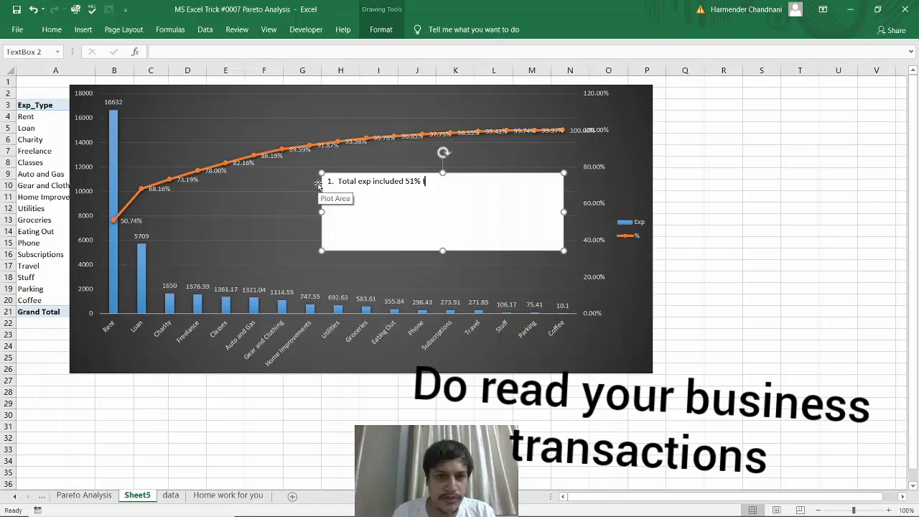
type("or rent and 1")
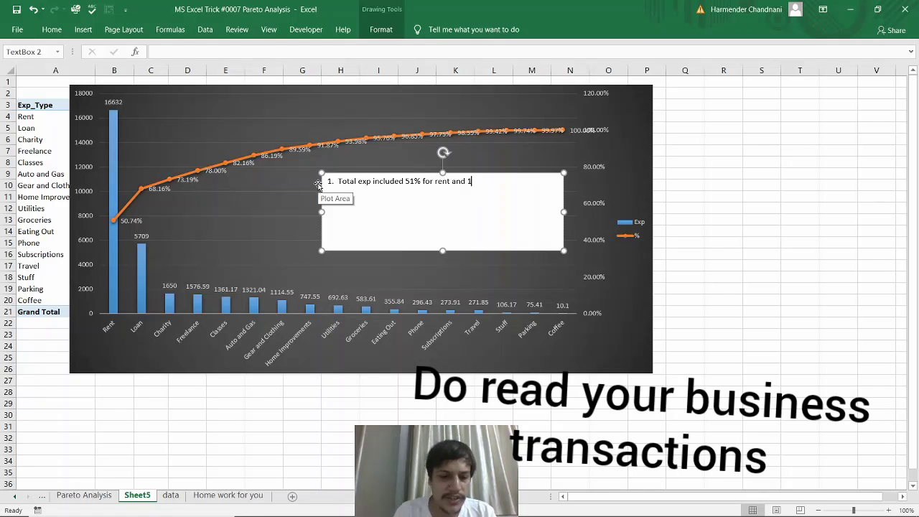
type("7%")
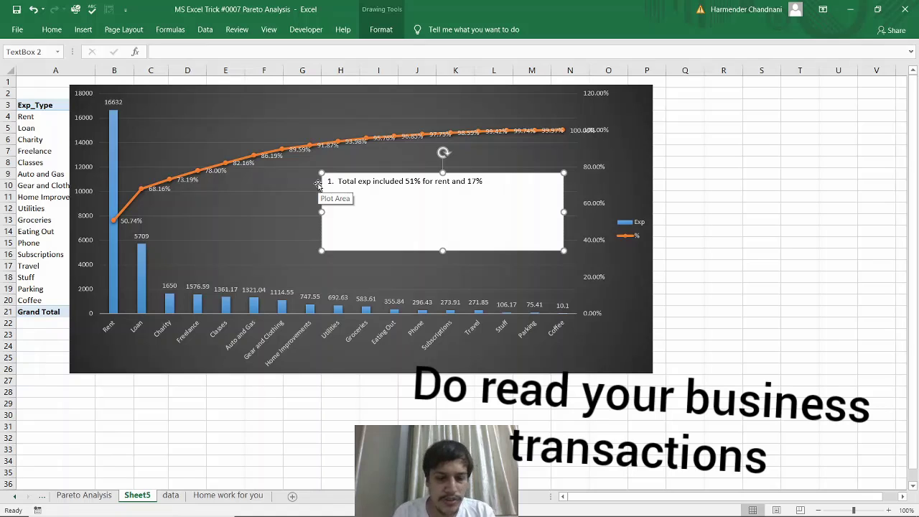
type(" loan")
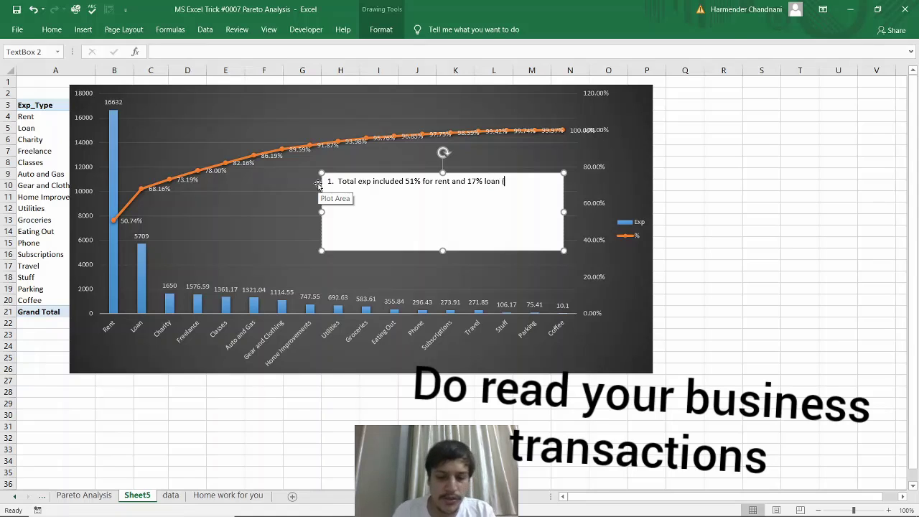
type(" (68%).")
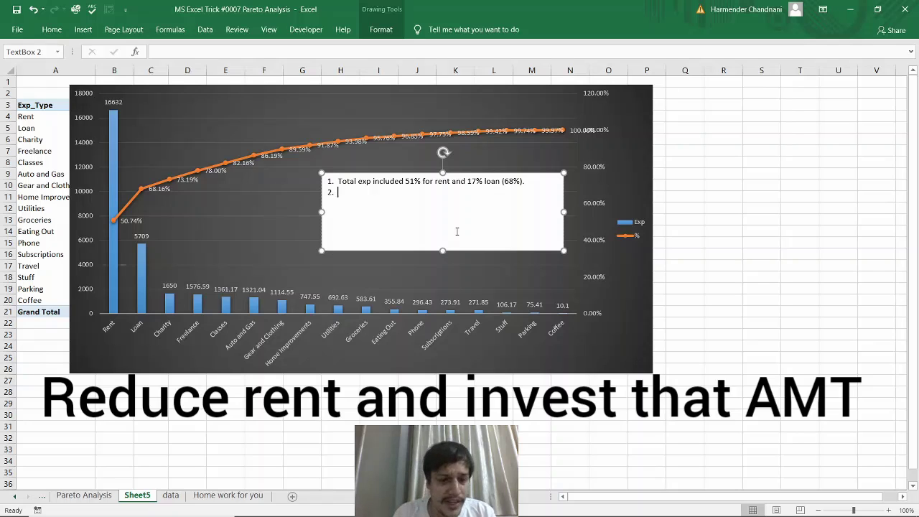
Add the second numbered finding to the text box: "Divest your loan first and try to reduce rent".
type("Divest y")
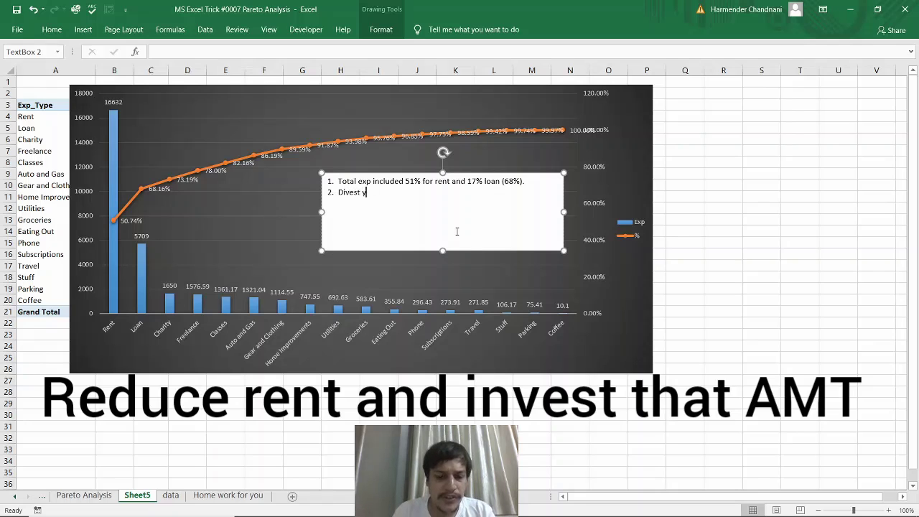
type("our lona f")
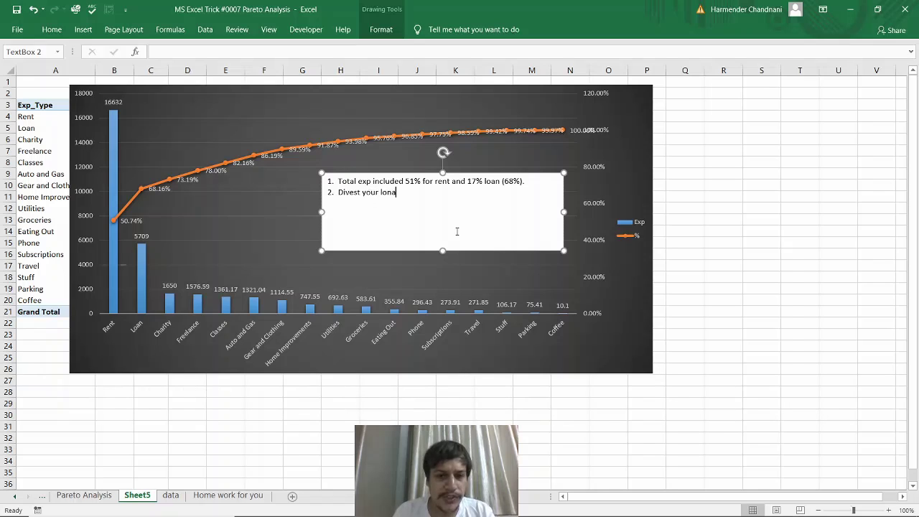
key("BackSpace")
key("BackSpace")
key("BackSpace")
key("BackSpace")
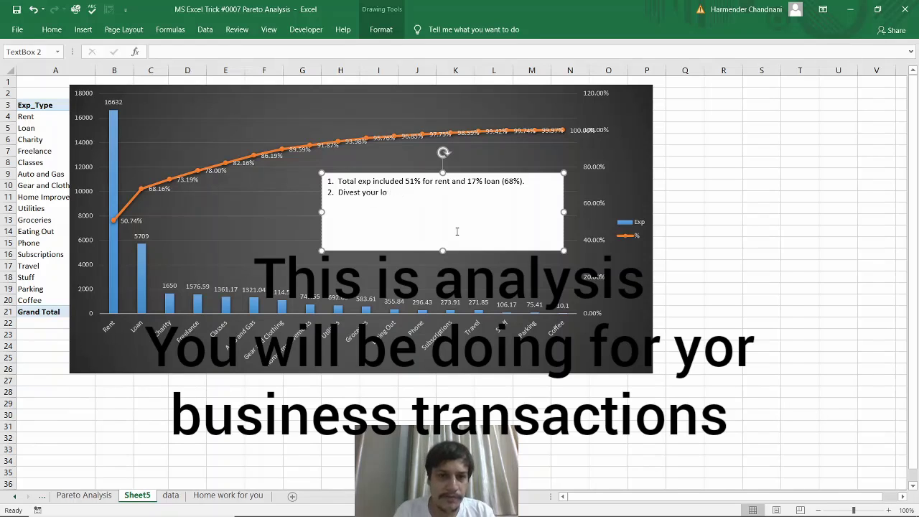
type("an first and t")
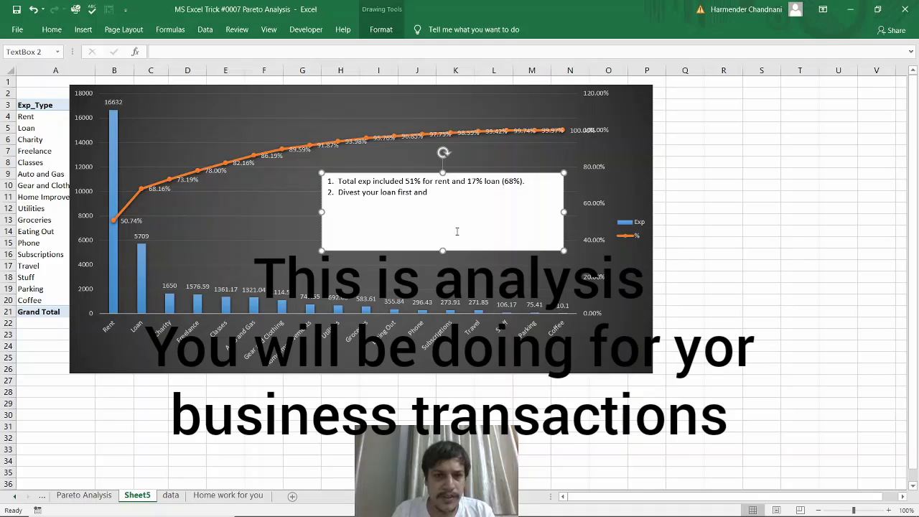
type("to reduce rent")
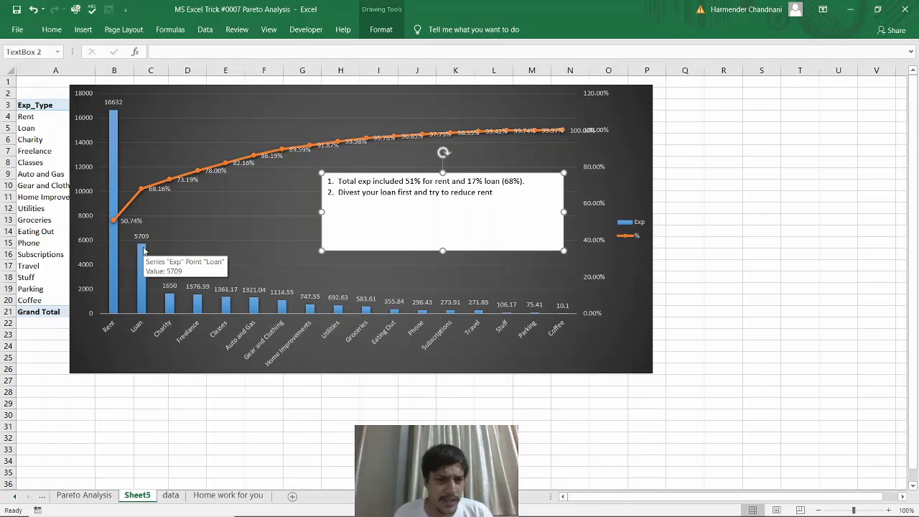
Move the PivotChart down to start at about row 12 and replace both value fields with two copies of Amount_Video.
left_click(60, 107)
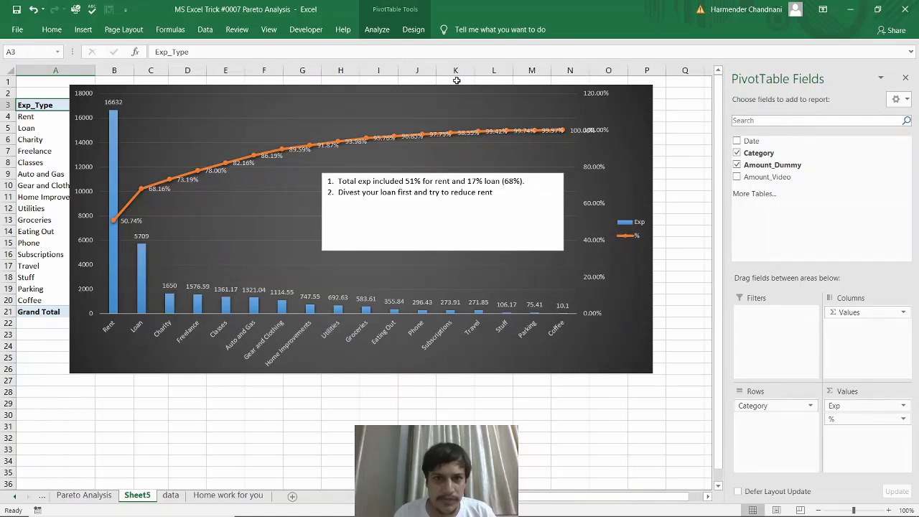
left_click_drag(461, 91, 467, 212)
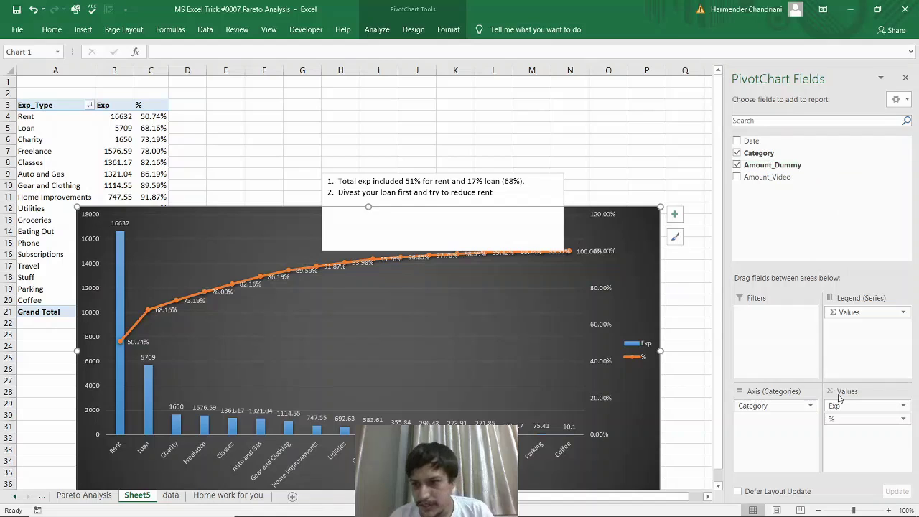
left_click_drag(836, 406, 876, 430)
left_click_drag(769, 176, 871, 428)
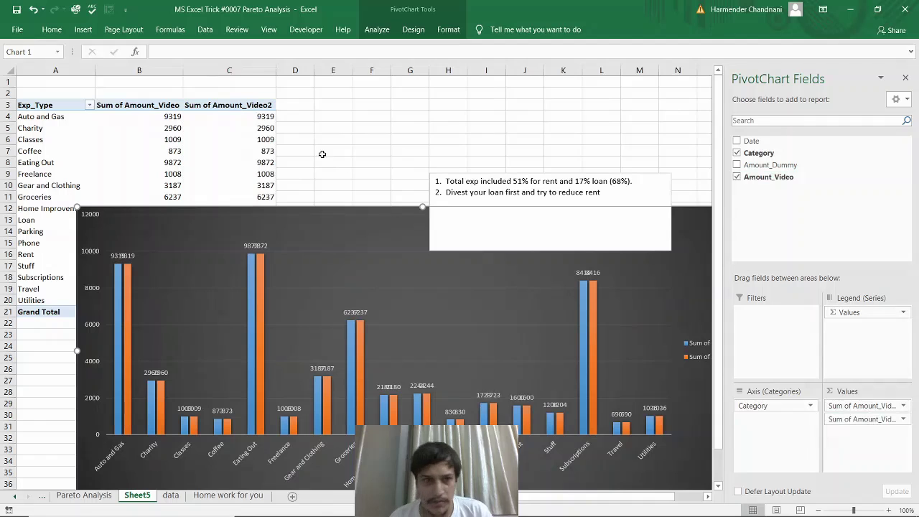
Show the second Amount_Video column of the PivotTable as % Running Total In with Category as the base field.
right_click(267, 131)
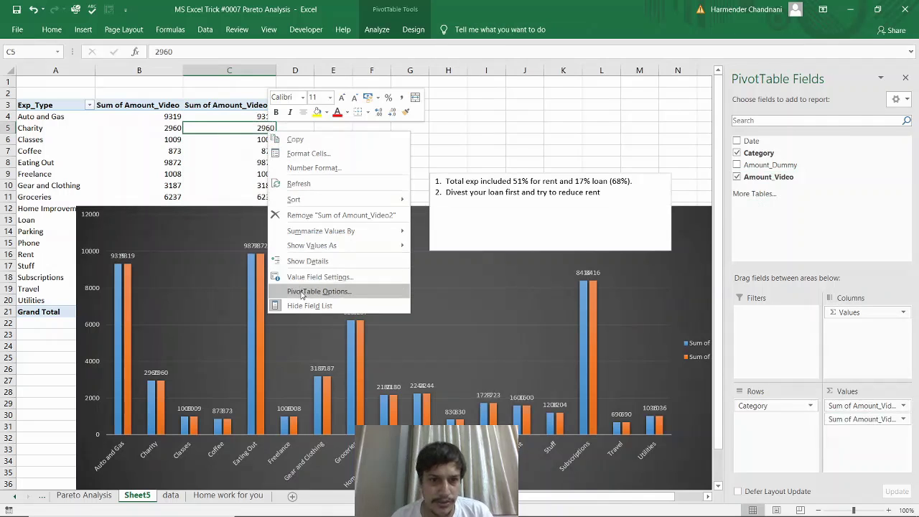
mouse_move(318, 237)
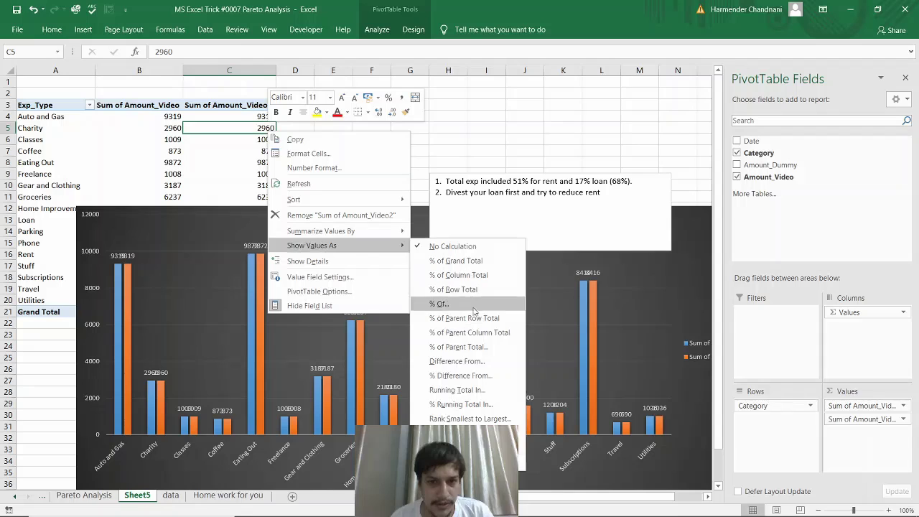
left_click(474, 406)
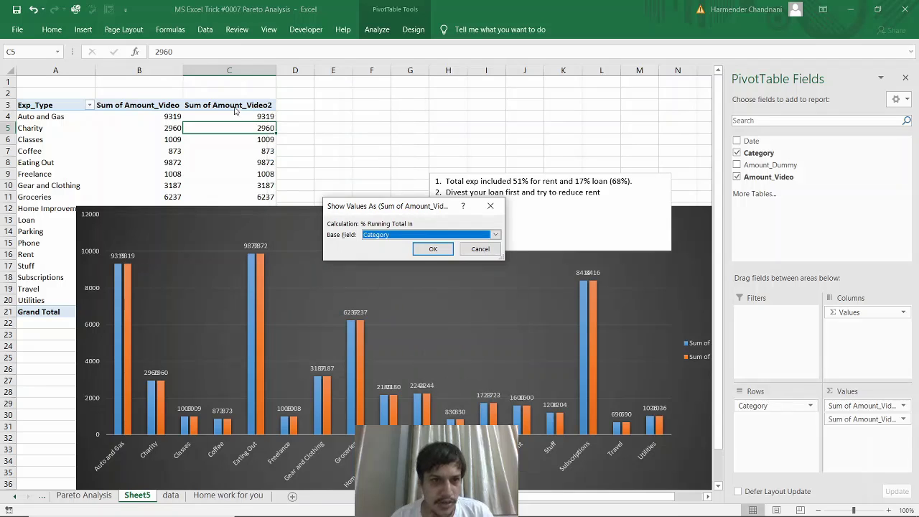
left_click(433, 248)
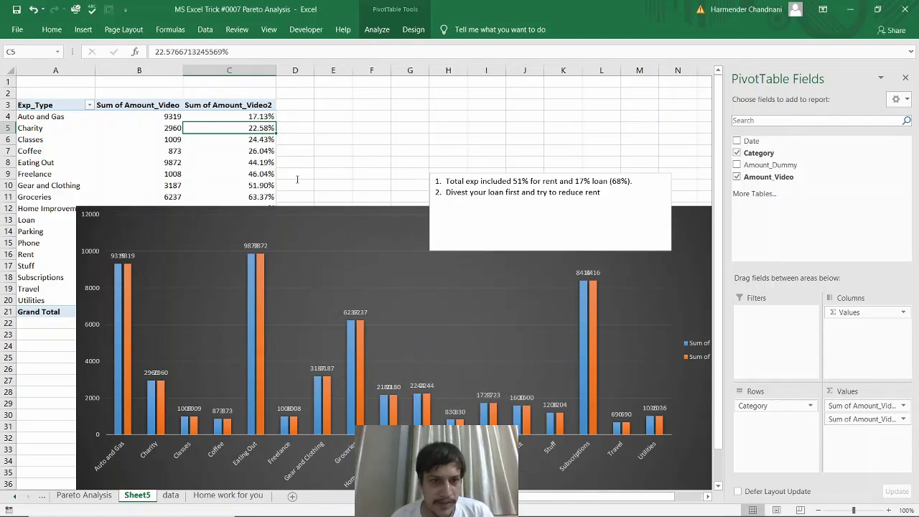
Sort the PivotTable's expense types by Amount_Video from largest to smallest.
left_click(293, 105)
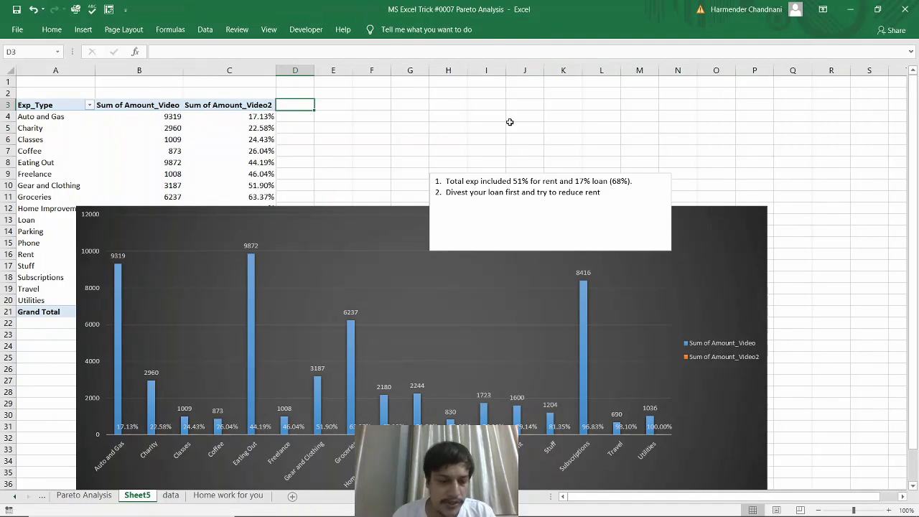
key("Left")
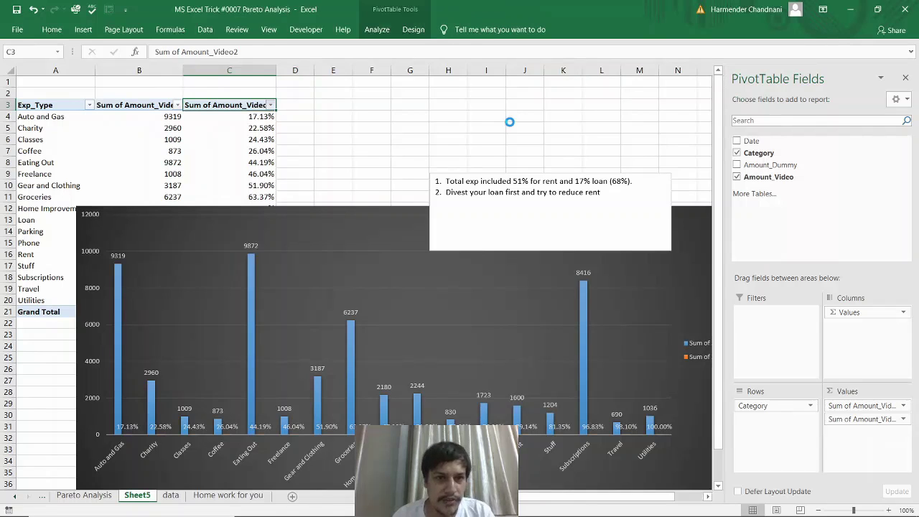
key("alt+Down")
key("Return")
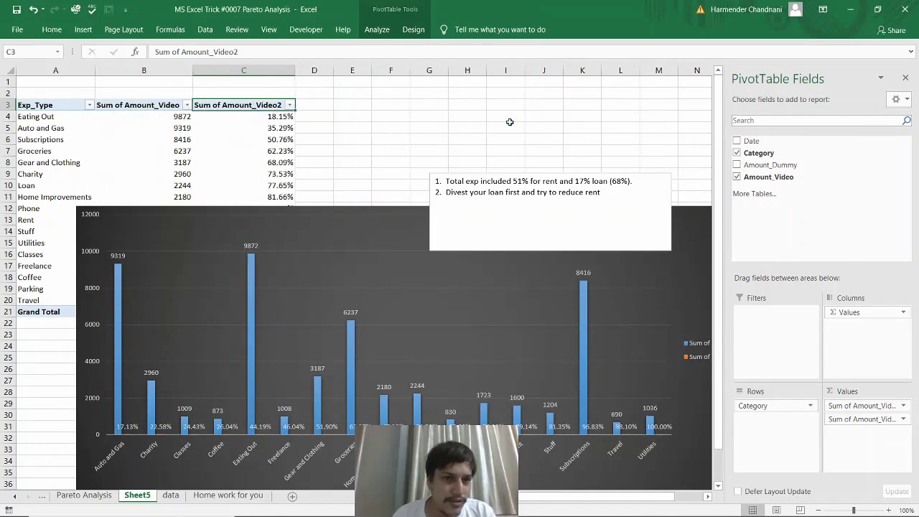
Make the PivotChart a combo of Sum of Amount_Video columns and a Sum of Amount_Video2 line on the secondary axis, shifting the plot area slightly up-left.
left_click(359, 230)
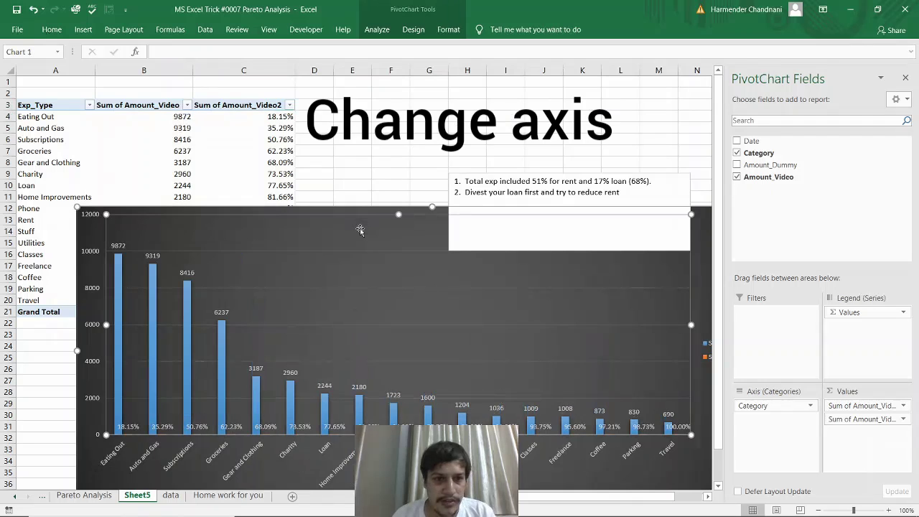
right_click(240, 237)
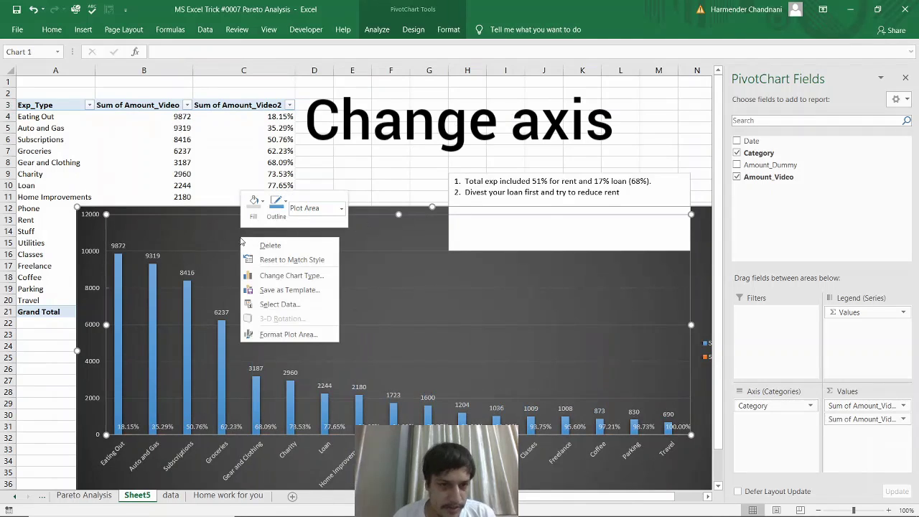
left_click(263, 276)
left_click(310, 339)
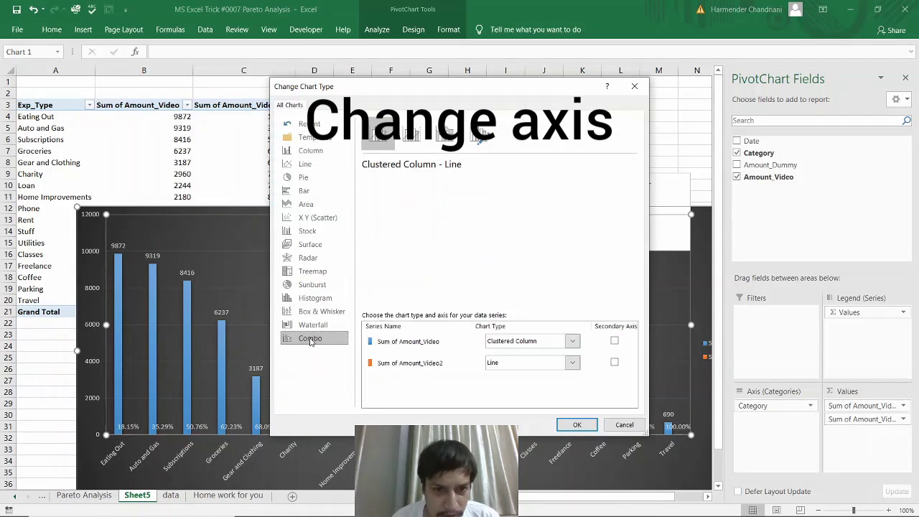
left_click(614, 363)
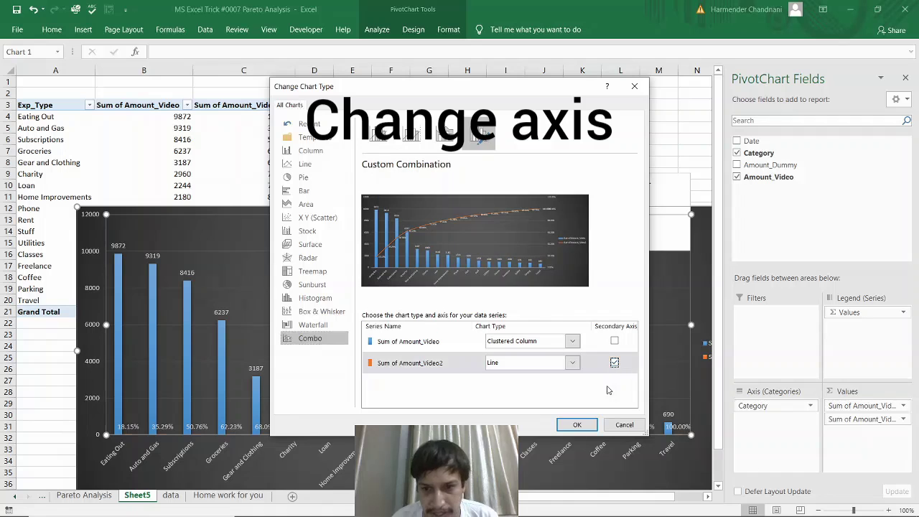
left_click(579, 426)
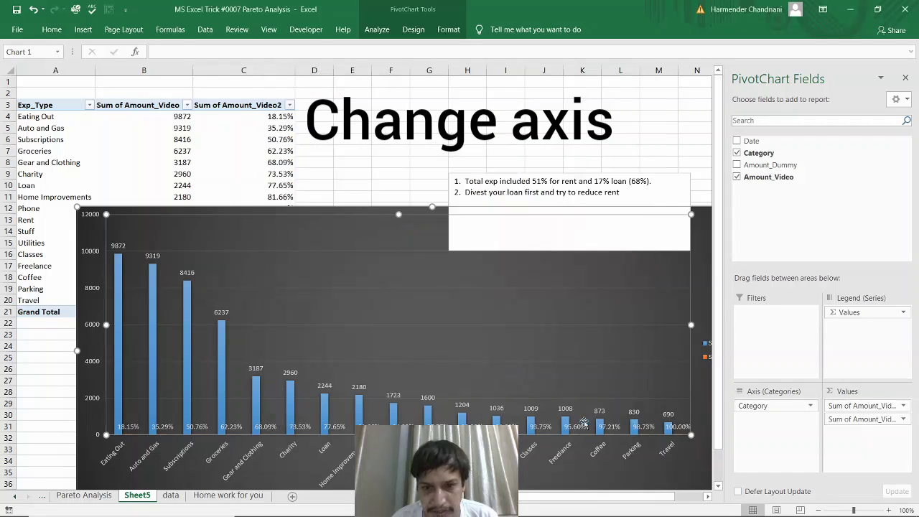
left_click(407, 221)
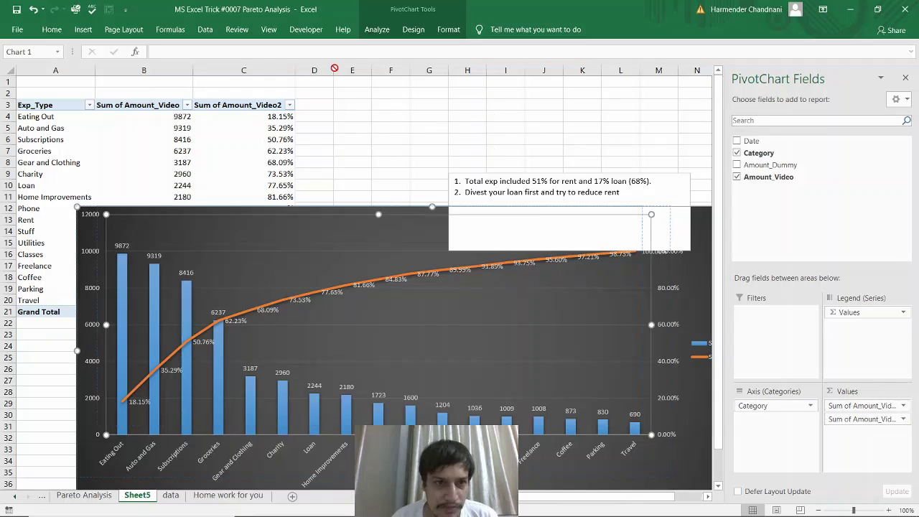
left_click_drag(296, 214, 293, 209)
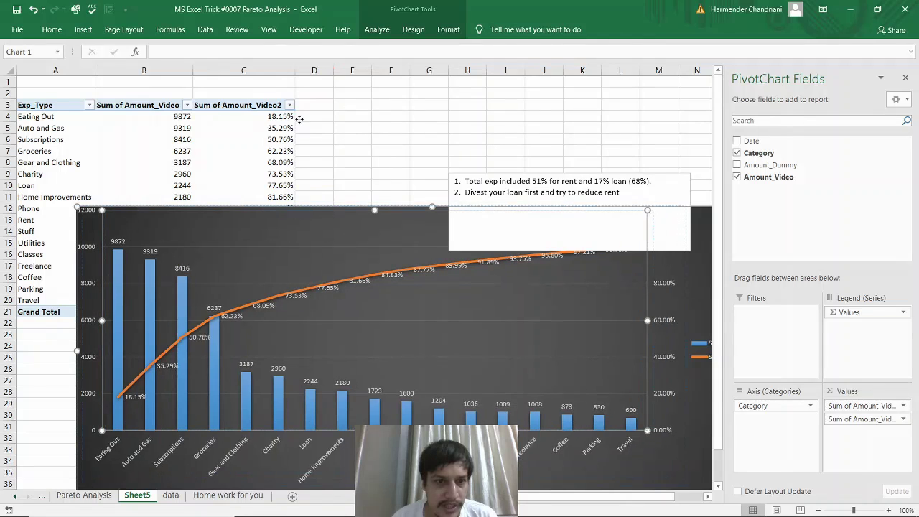
Shift the plot area down-right inside the PivotChart and move the chart down to start at about row 18.
left_click_drag(224, 238, 231, 226)
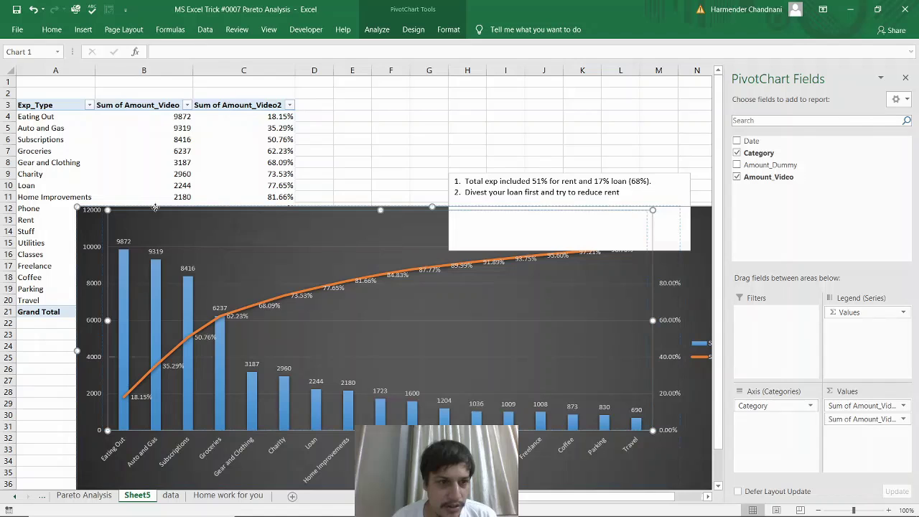
left_click_drag(95, 226, 42, 107)
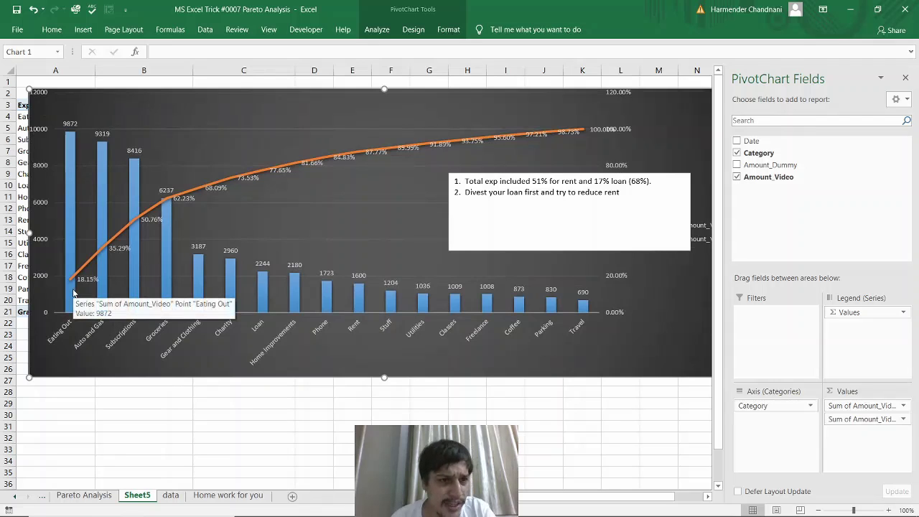
left_click(223, 115)
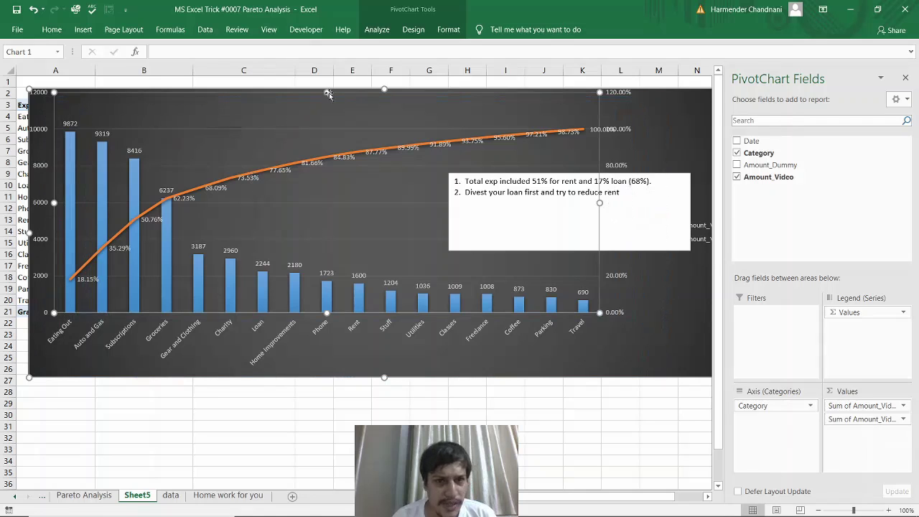
key("ctrl+z")
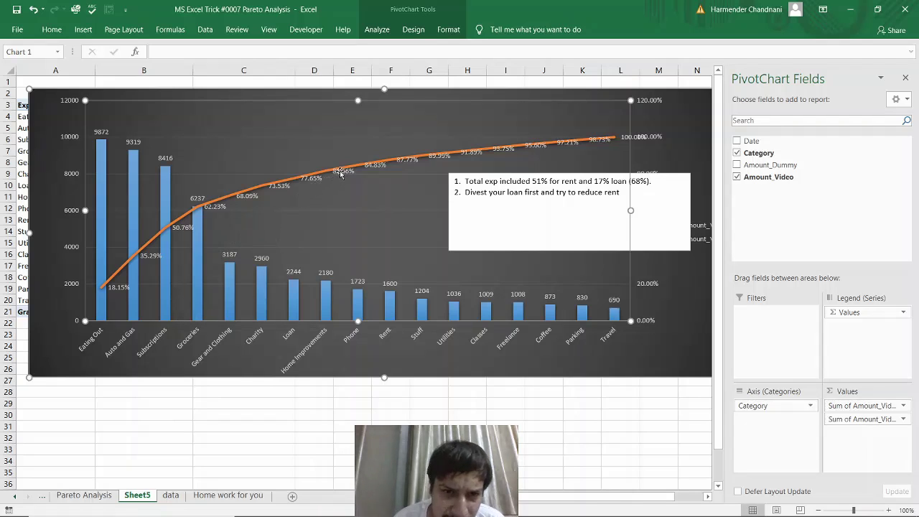
left_click(329, 94)
left_click_drag(327, 90, 337, 273)
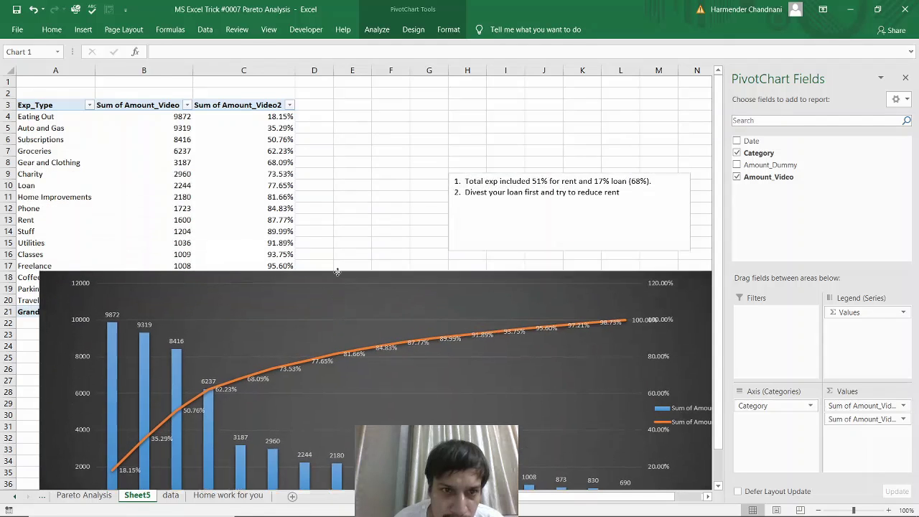
Select the expense types from Home Improvements up to Eating Out (A4:A11) to examine which ones make up roughly 80% of expenses.
left_click(277, 186)
key("Left")
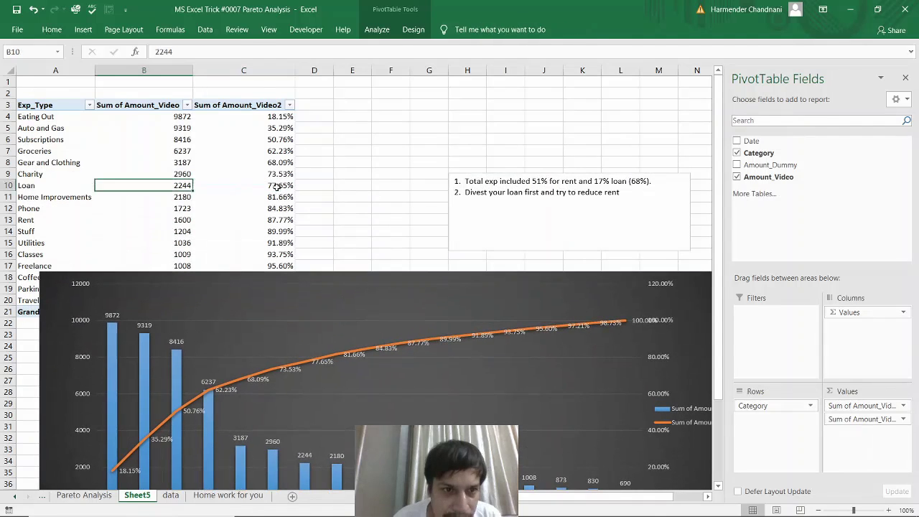
key("Down")
key("Left")
key("shift+Up")
key("shift+Up")
key("shift+Up")
key("shift+Up")
key("shift+Up")
key("shift+Up")
key("shift+Up")
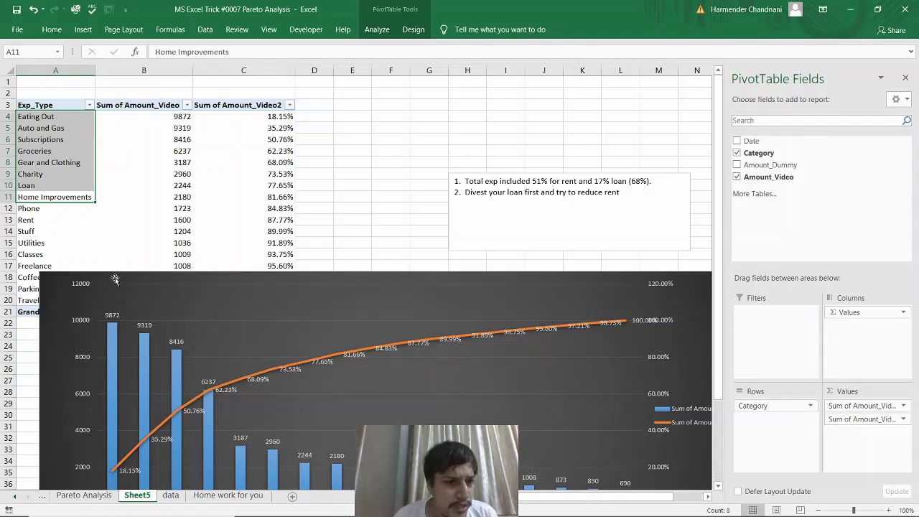
Move the PivotChart up over the PivotTable so it starts at about row 3 in column A.
left_click_drag(113, 272, 140, 72)
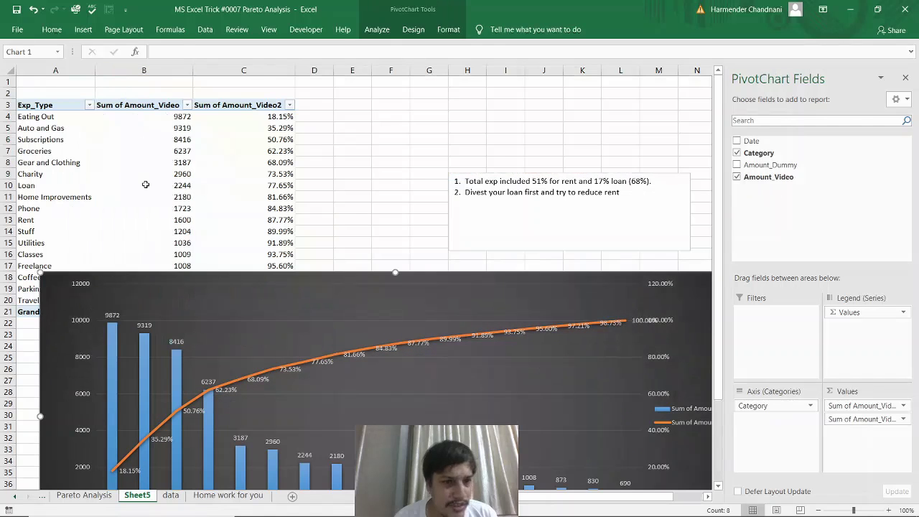
left_click_drag(161, 278, 140, 73)
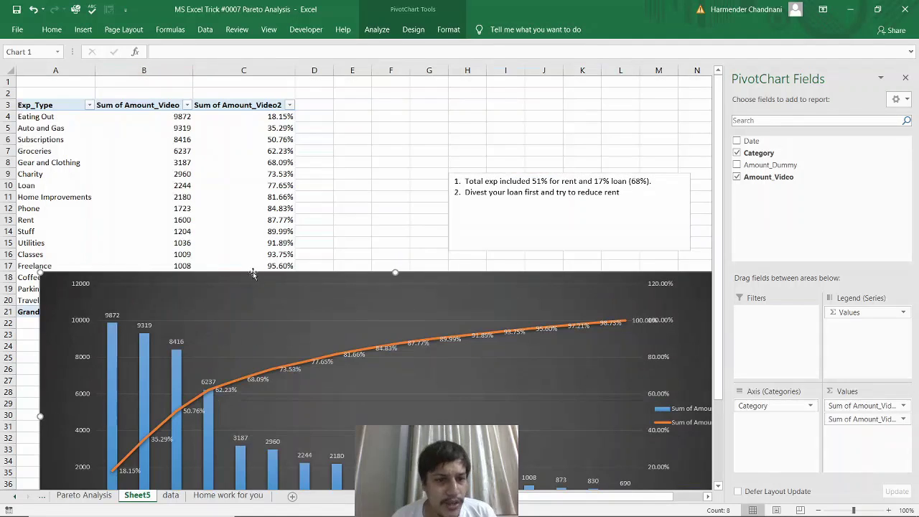
left_click_drag(255, 274, 194, 110)
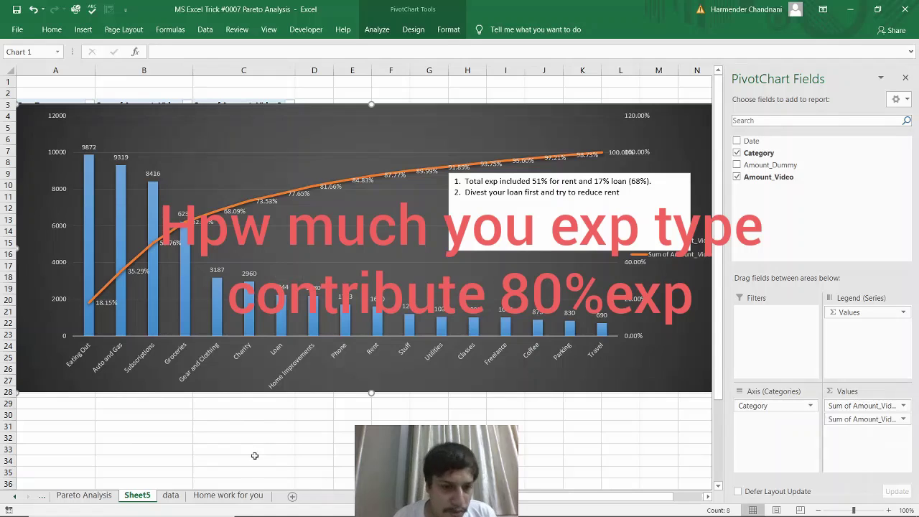
Read through the six practice questions on the Home work for you sheet, then return to the Pareto Analysis sheet.
left_click(239, 495)
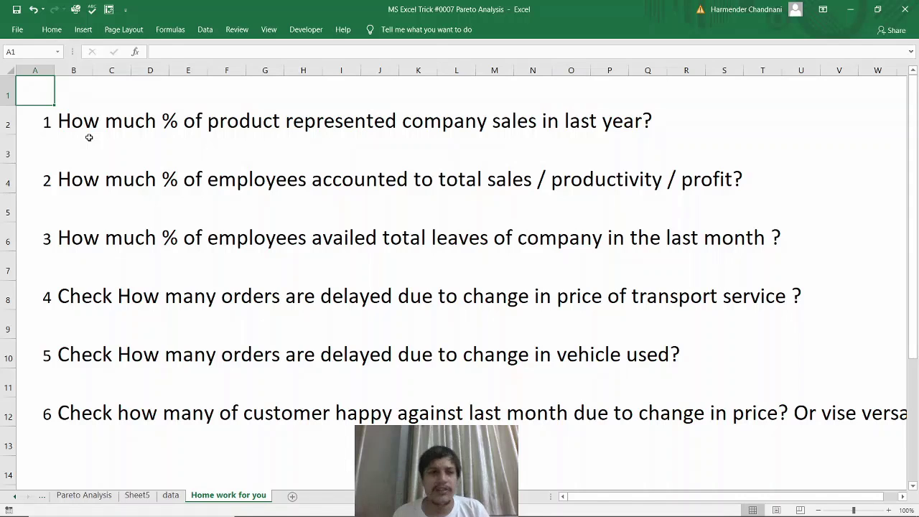
left_click(84, 120)
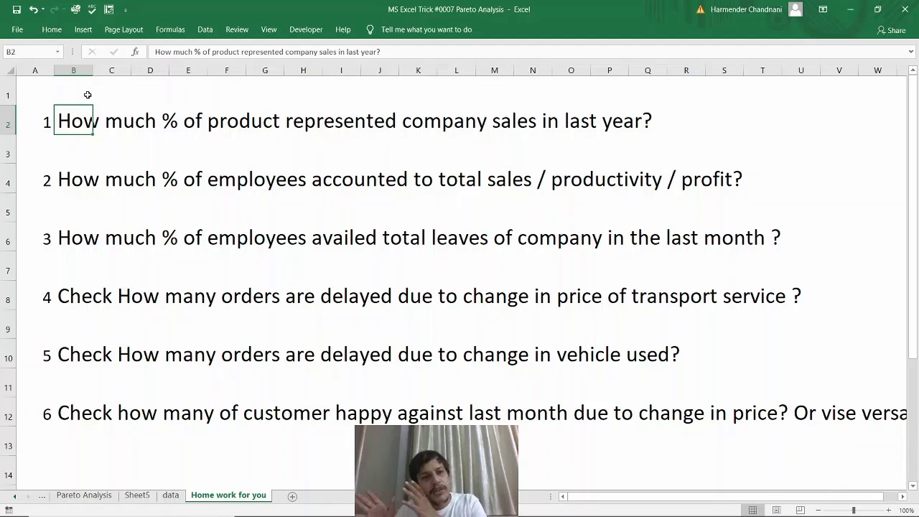
key("Down")
key("Down")
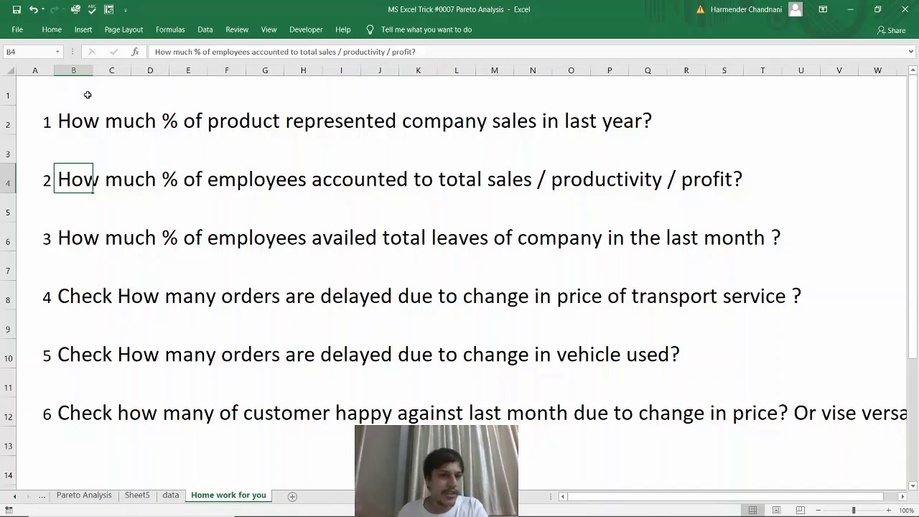
key("Down")
key("Down")
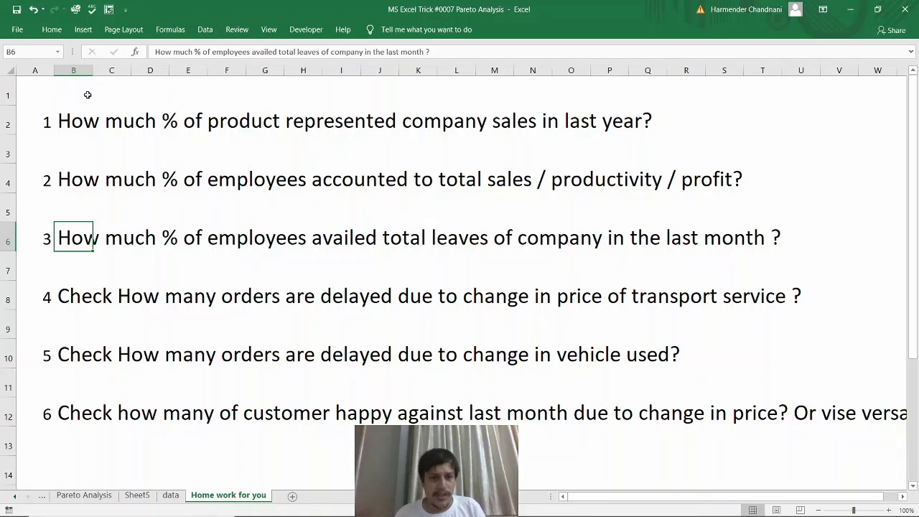
key("Down")
key("Down")
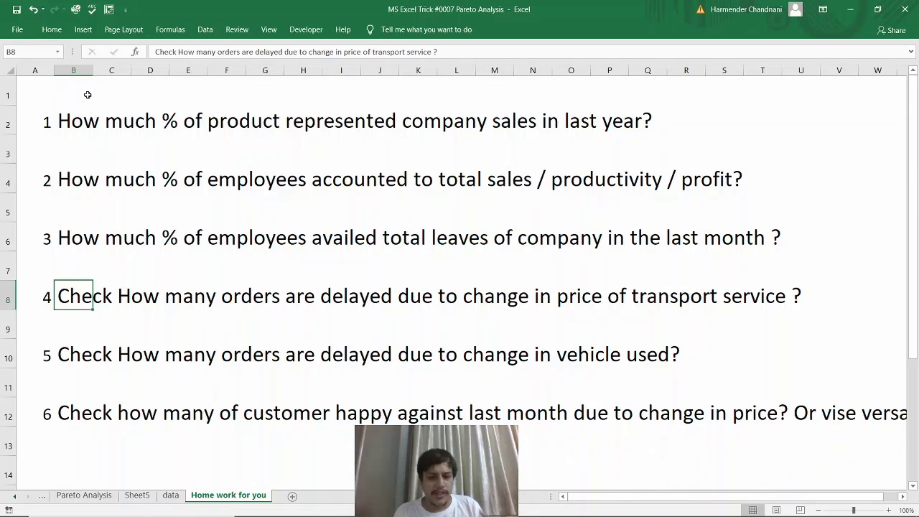
key("Down")
key("Down")
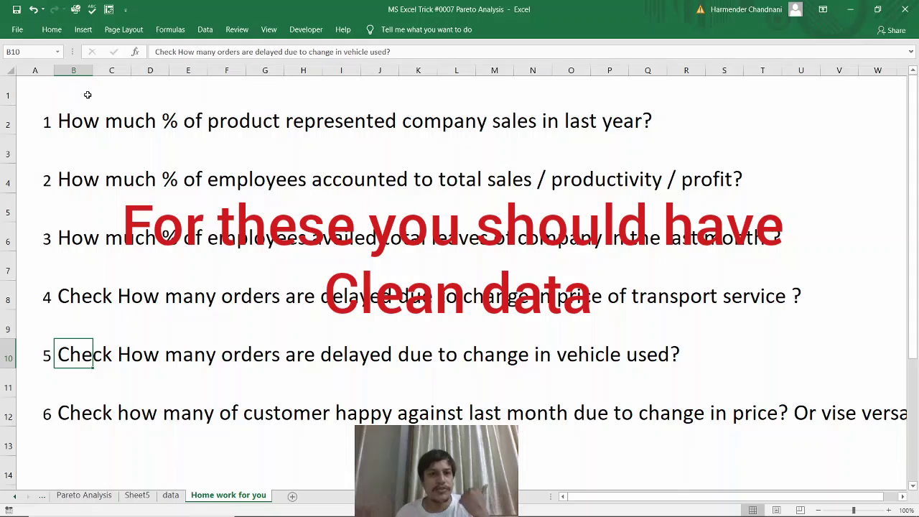
key("Down")
key("Down")
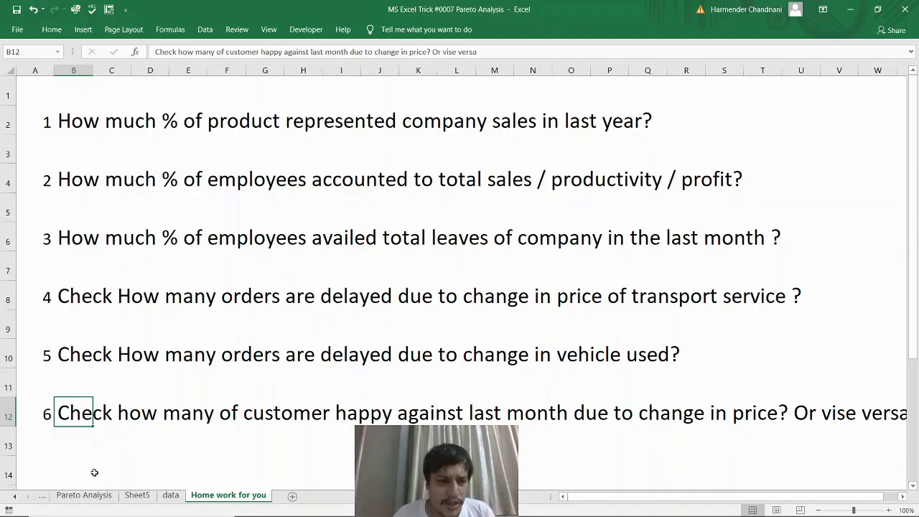
left_click(83, 494)
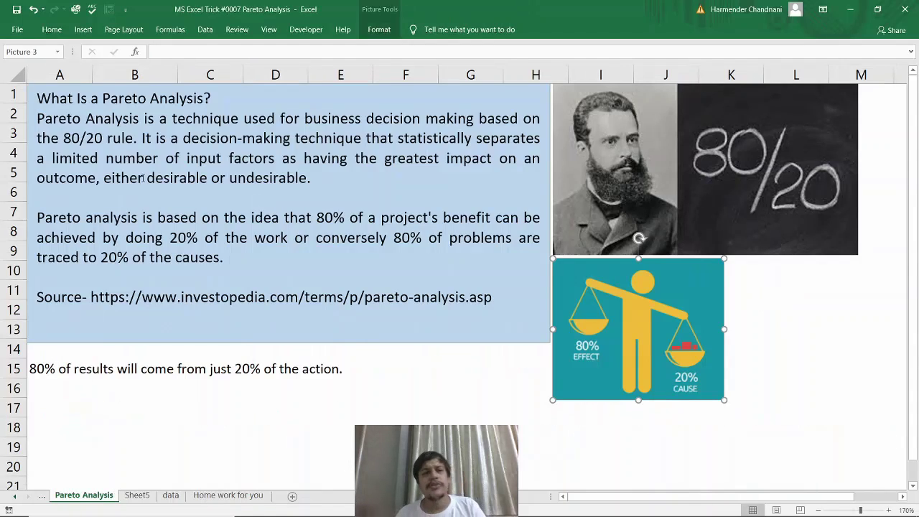